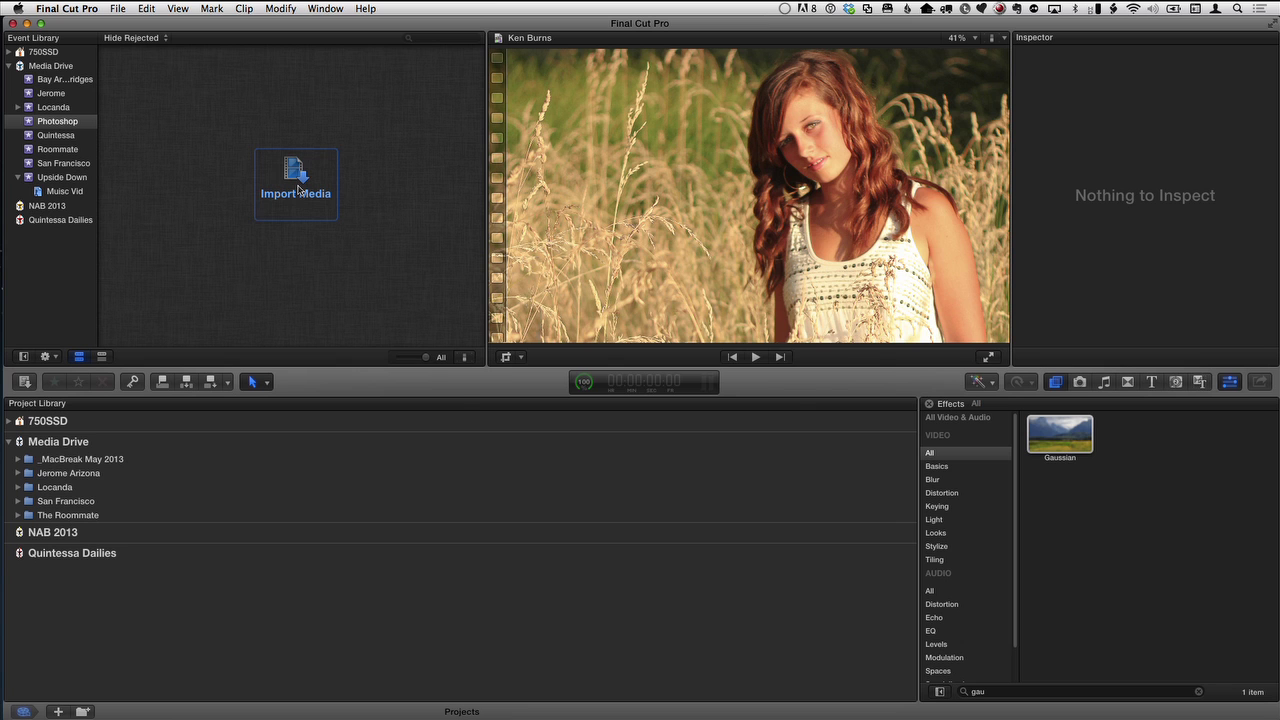
- Switch to Finder and open the raw photo IMG_8681.CR2 in Photoshop's Camera Raw
key("super+Tab")
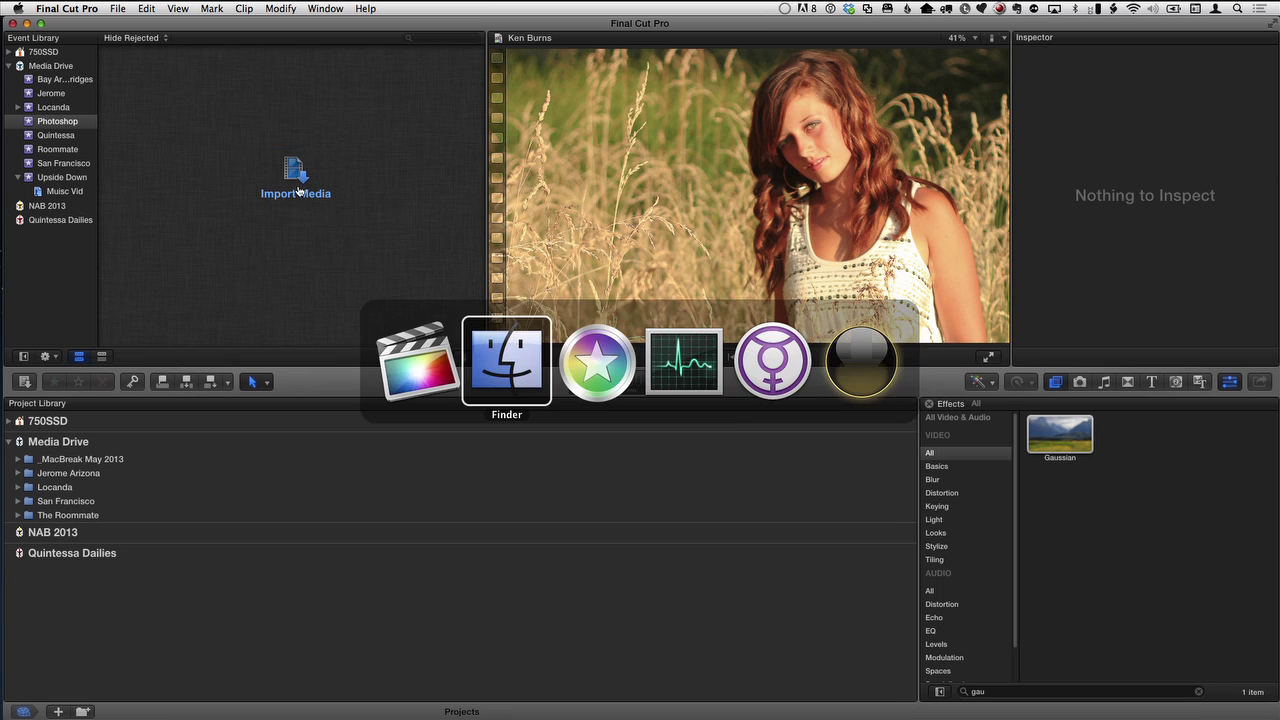
left_click(613, 200)
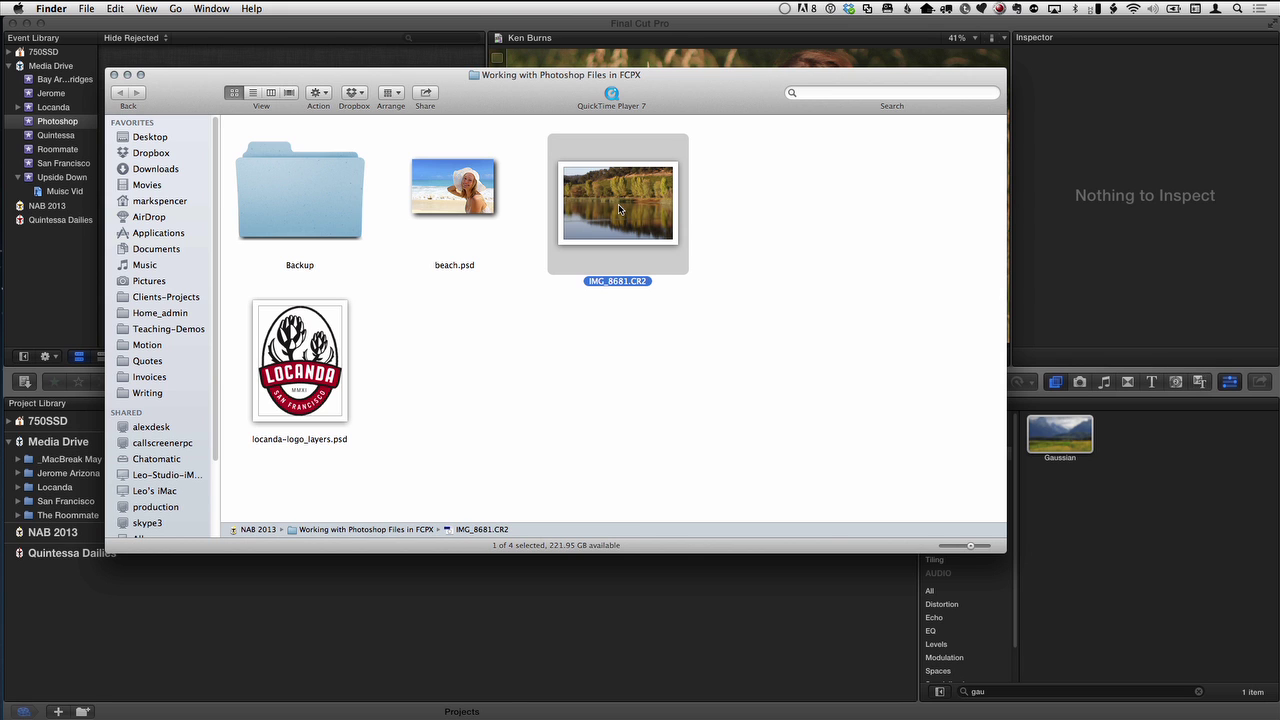
right_click(619, 209)
mouse_move(660, 229)
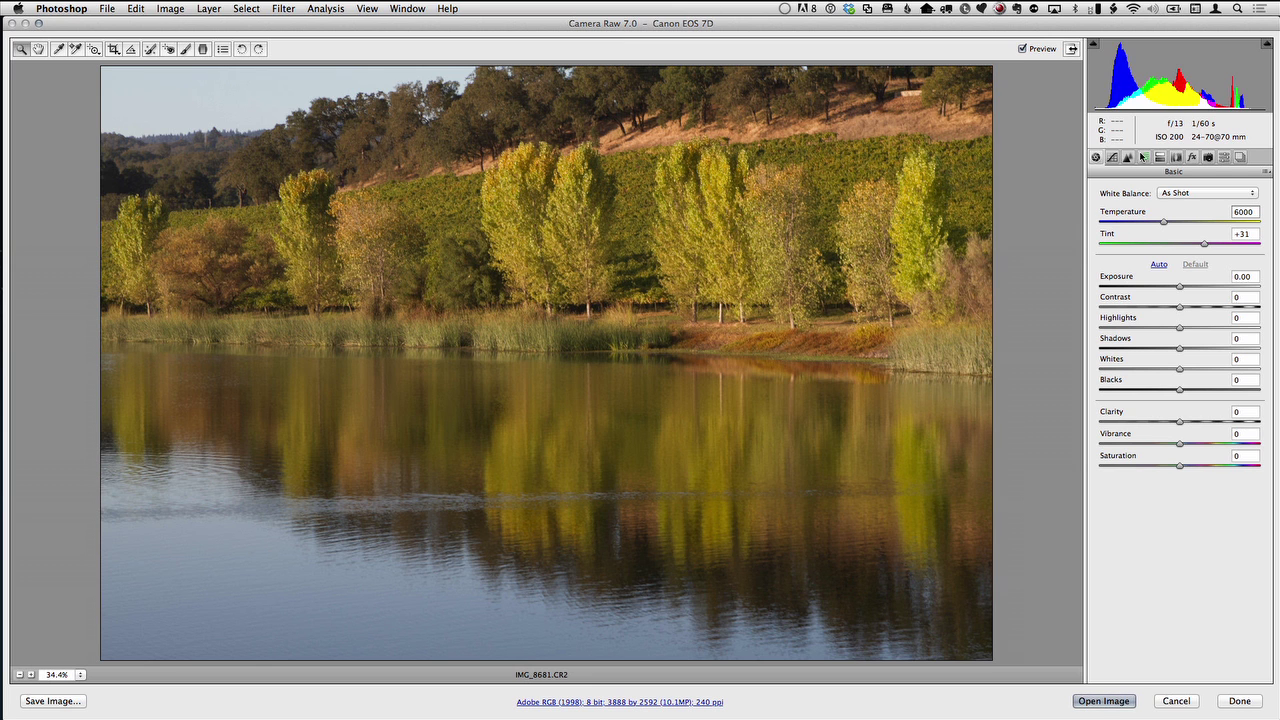
key("alt")
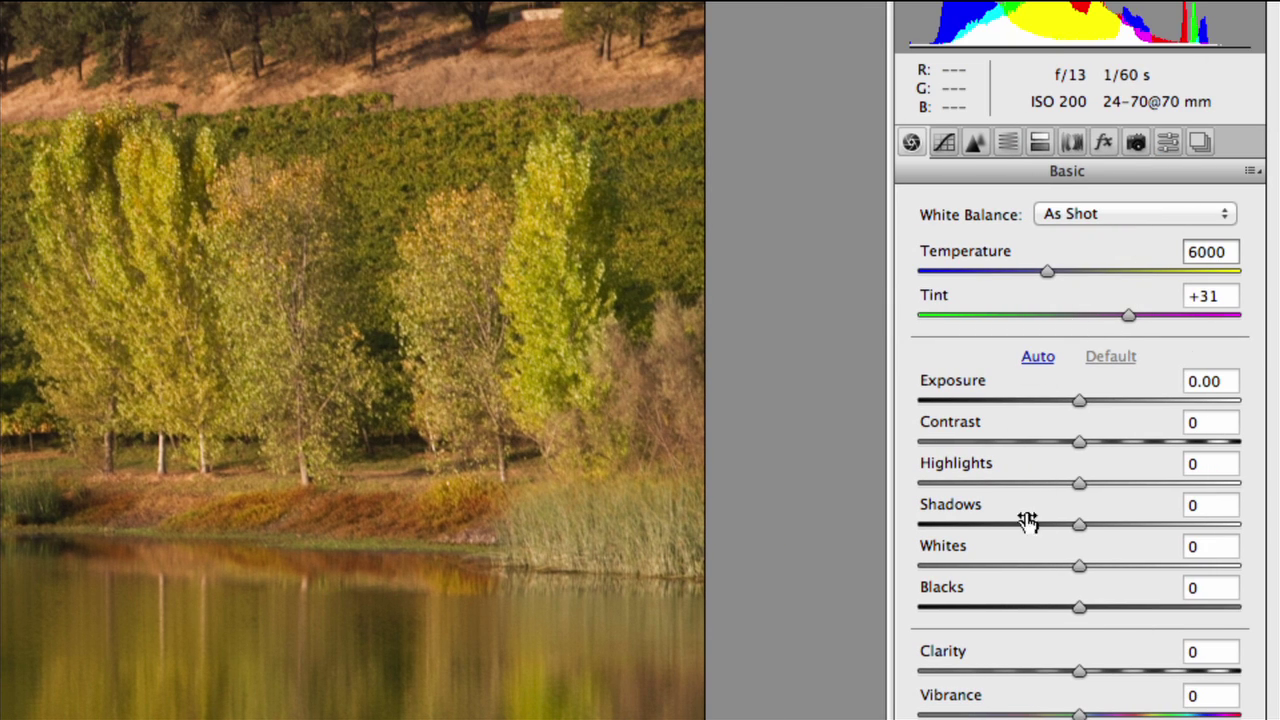
left_click(1093, 222)
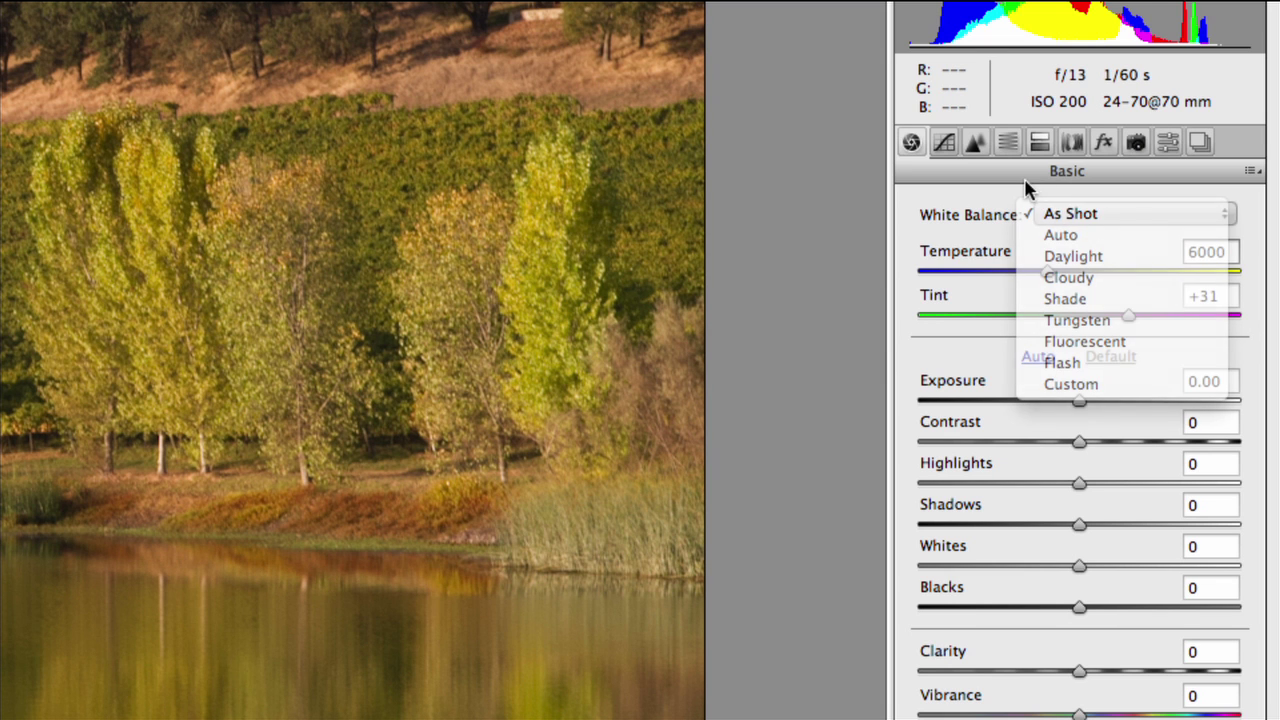
left_click(1026, 180)
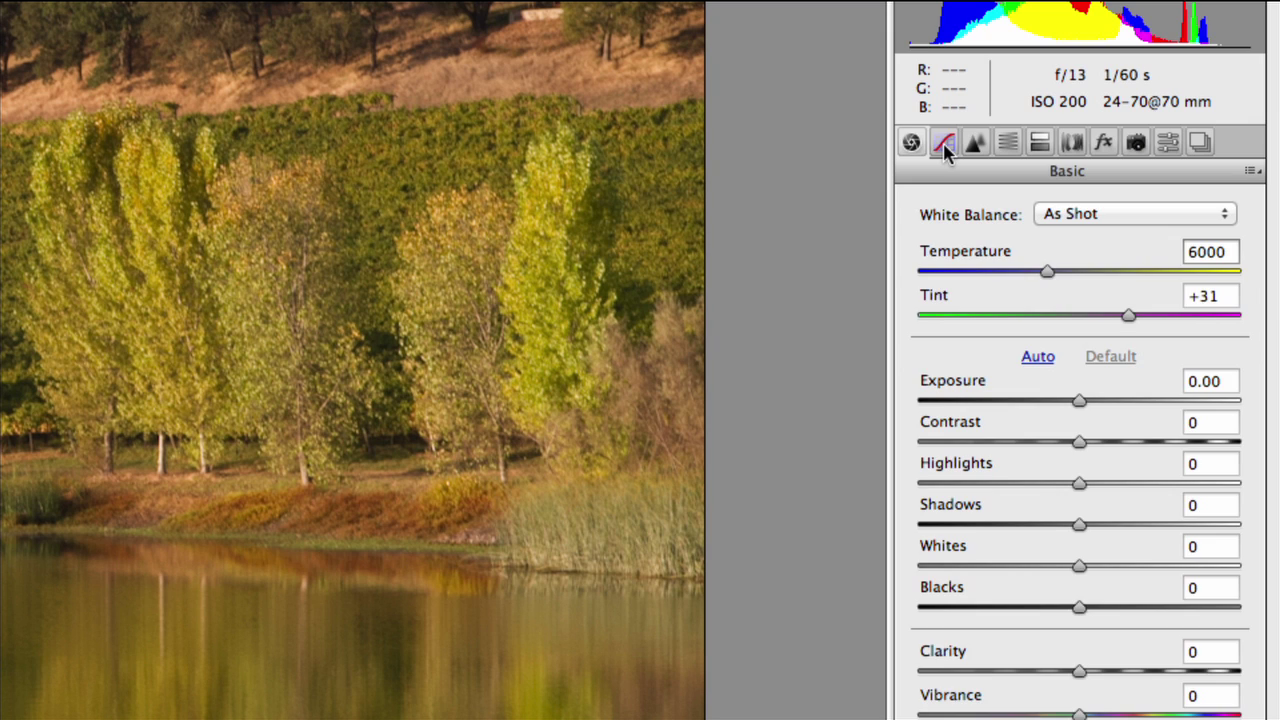
- Shape the RGB point tone curve into an S with the shadow point at input 80, output 57, and open the image in Photoshop
left_click(944, 143)
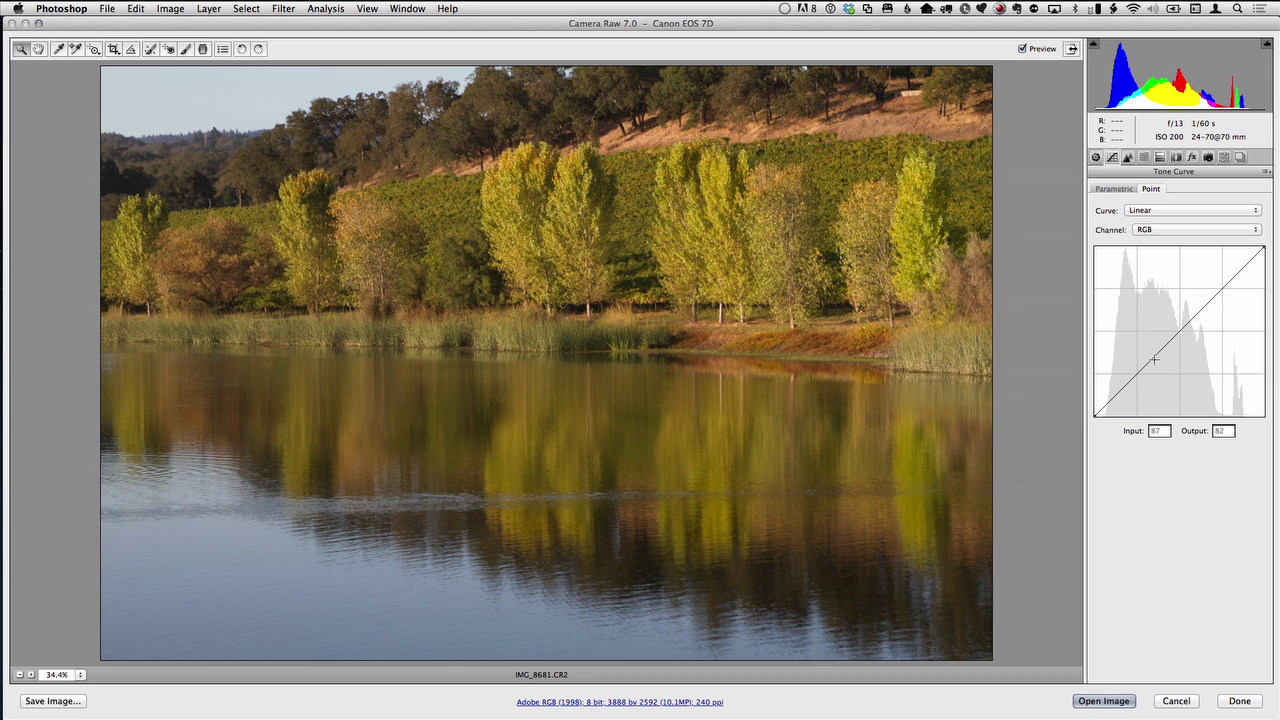
left_click_drag(1141, 368, 1146, 379)
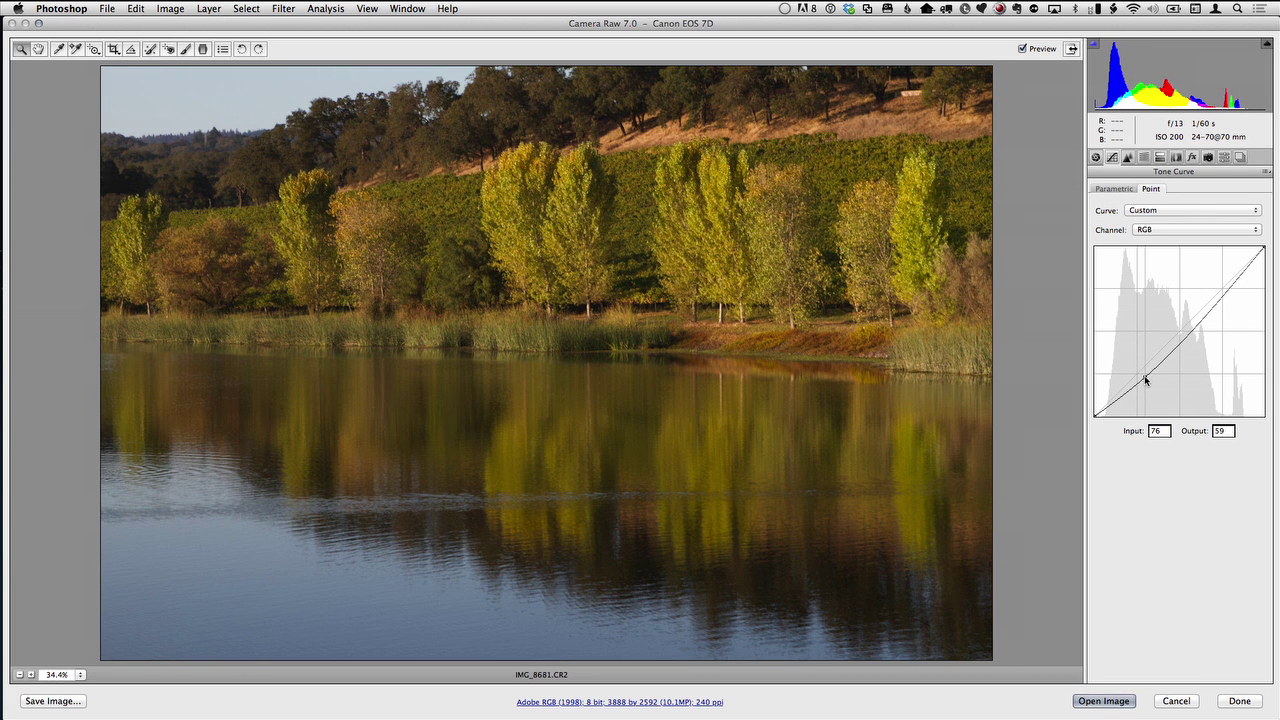
left_click_drag(1221, 294, 1220, 286)
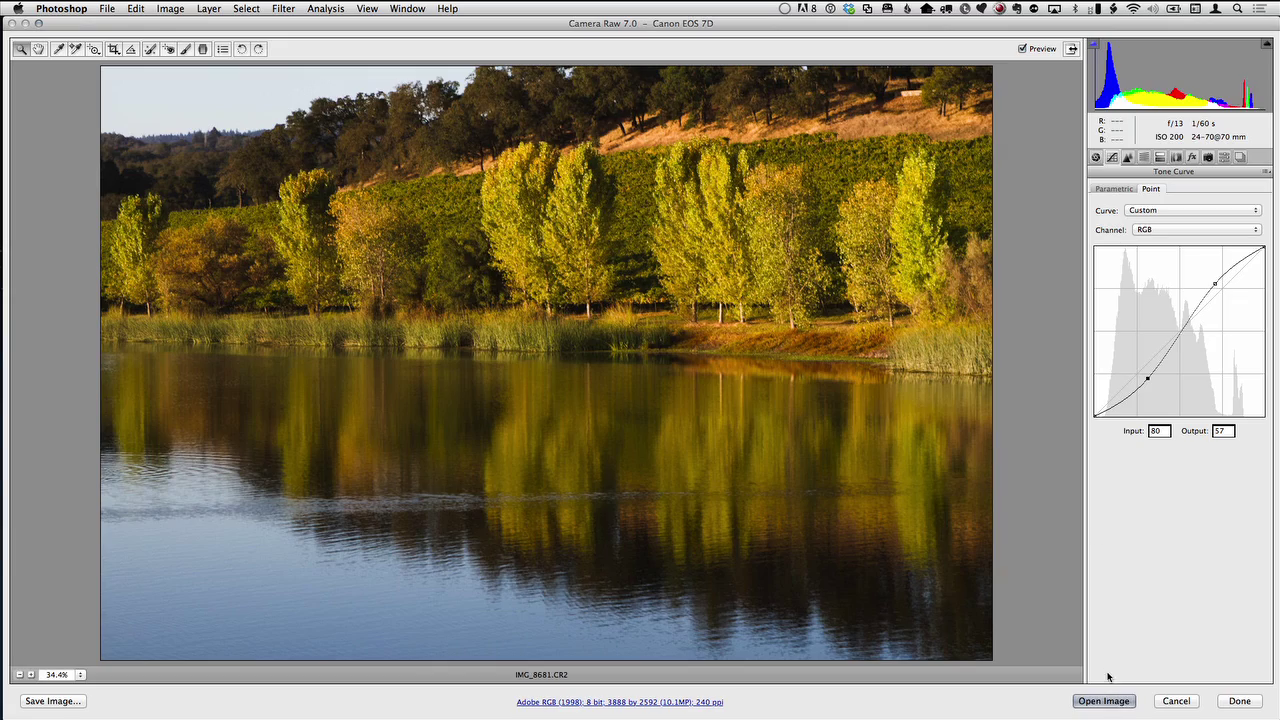
left_click(1100, 698)
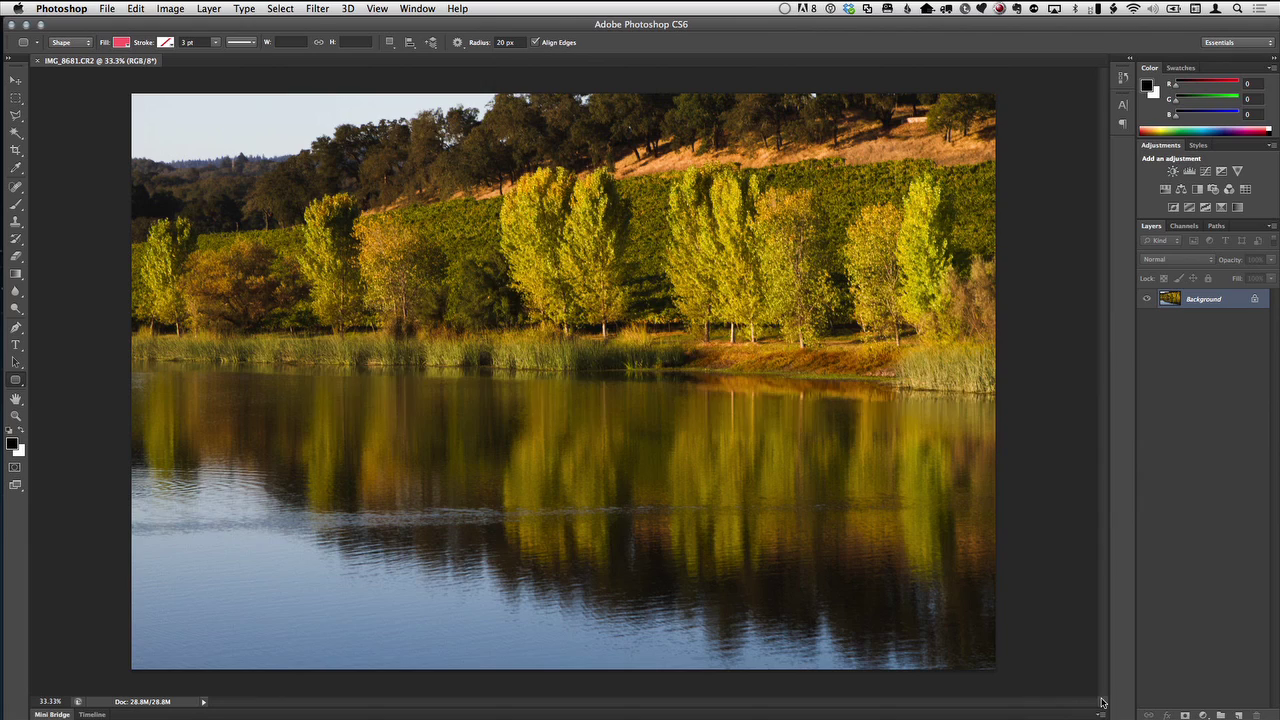
- Switch to Finder and examine the IMG_8681.xmp sidecar file stored beside the raw photo
key("super+Tab")
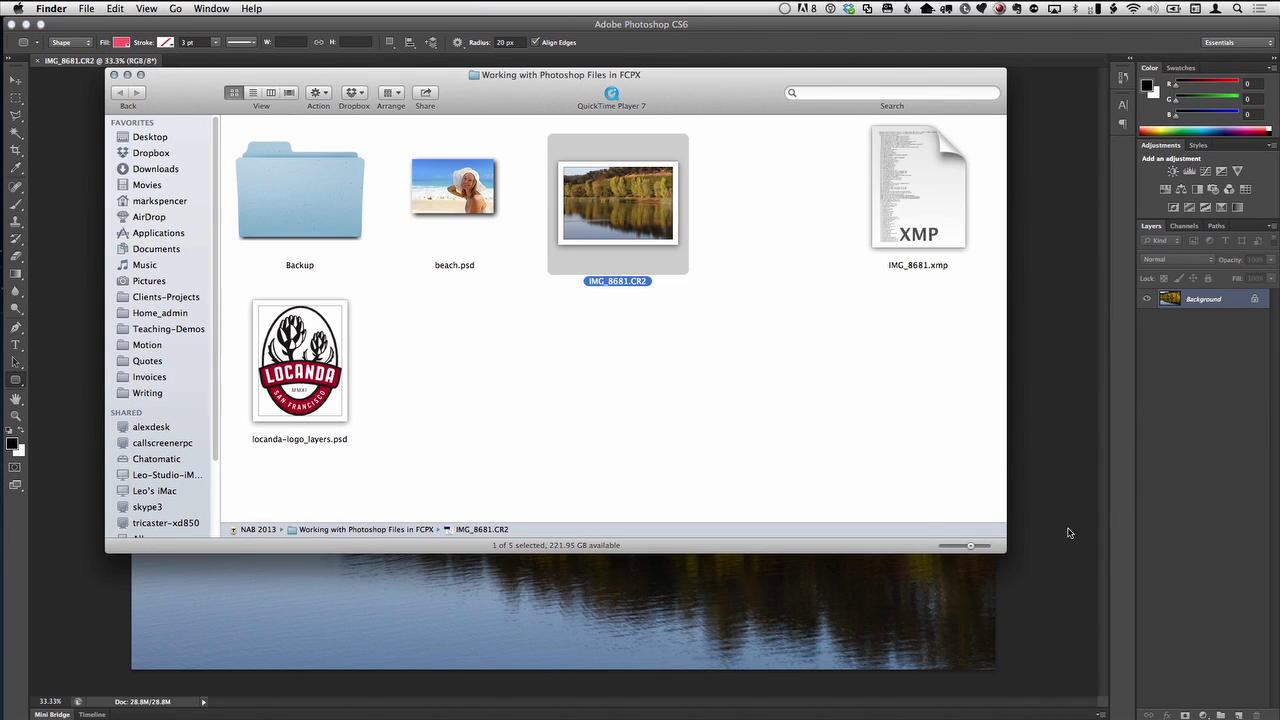
left_click(915, 222)
left_click_drag(831, 240, 833, 244)
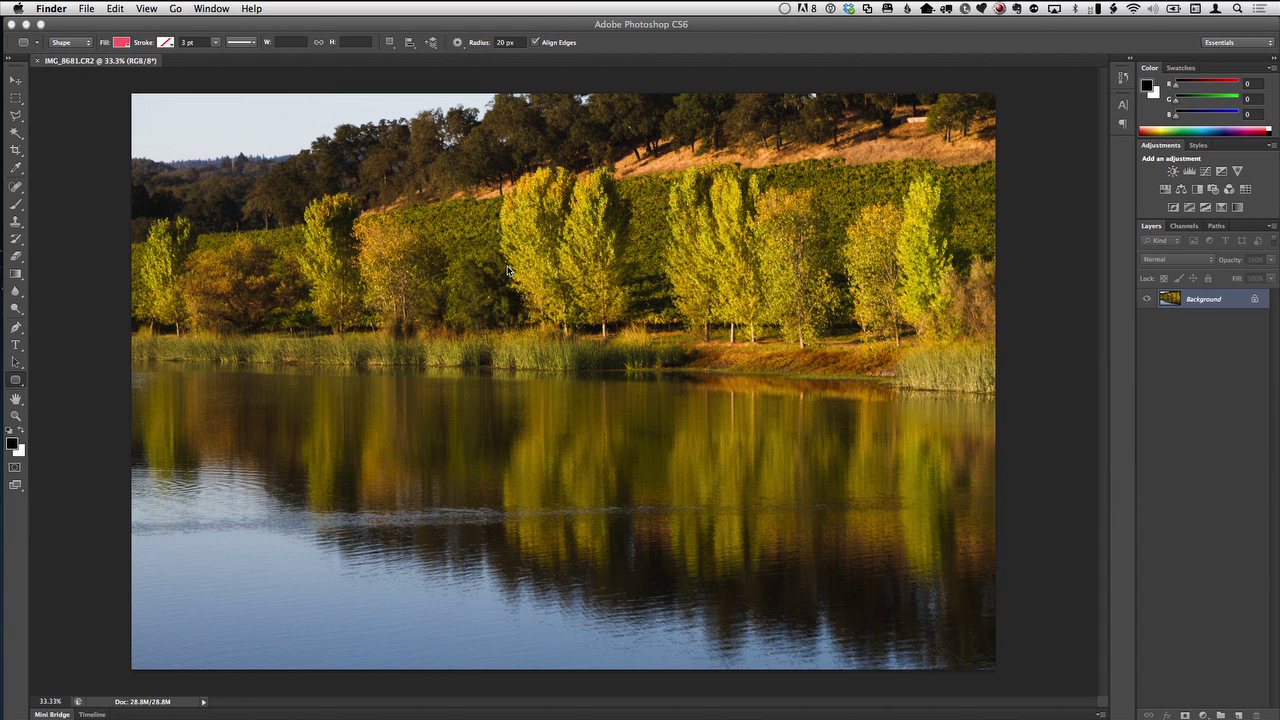
- Return to Photoshop and start saving a copy under a new Desktop folder named Converted RAW
left_click(82, 9)
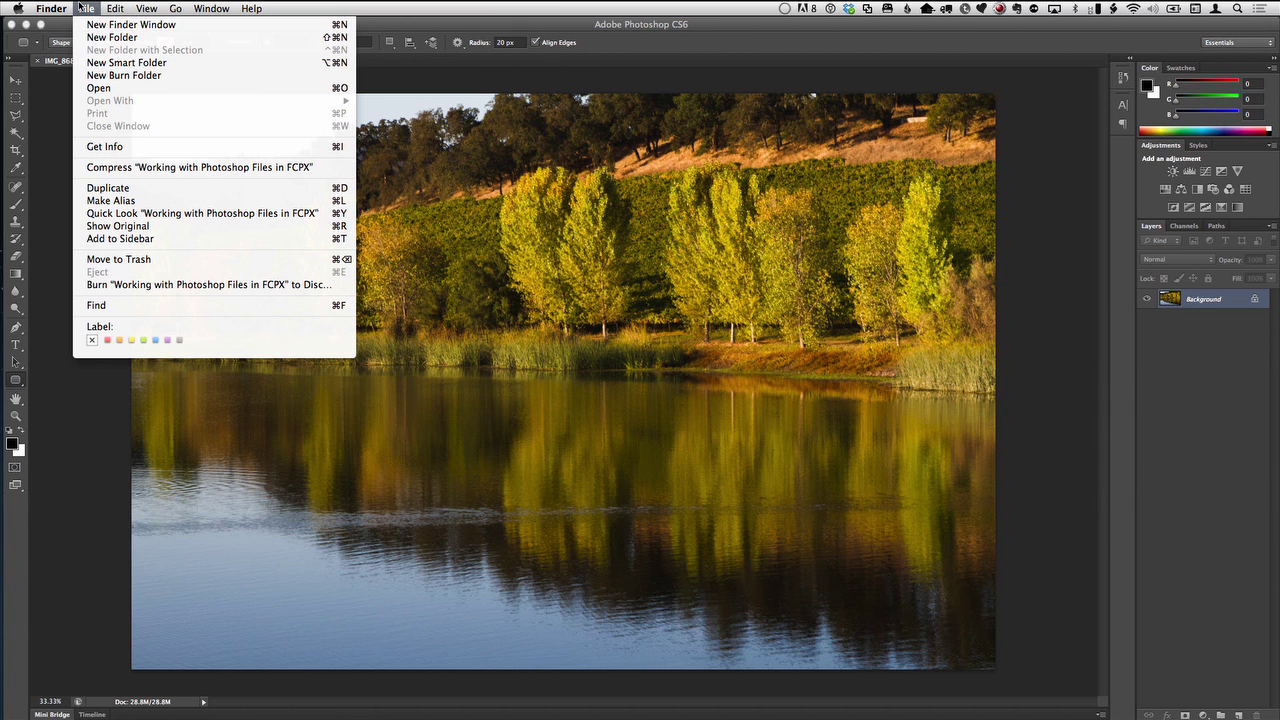
left_click(176, 22)
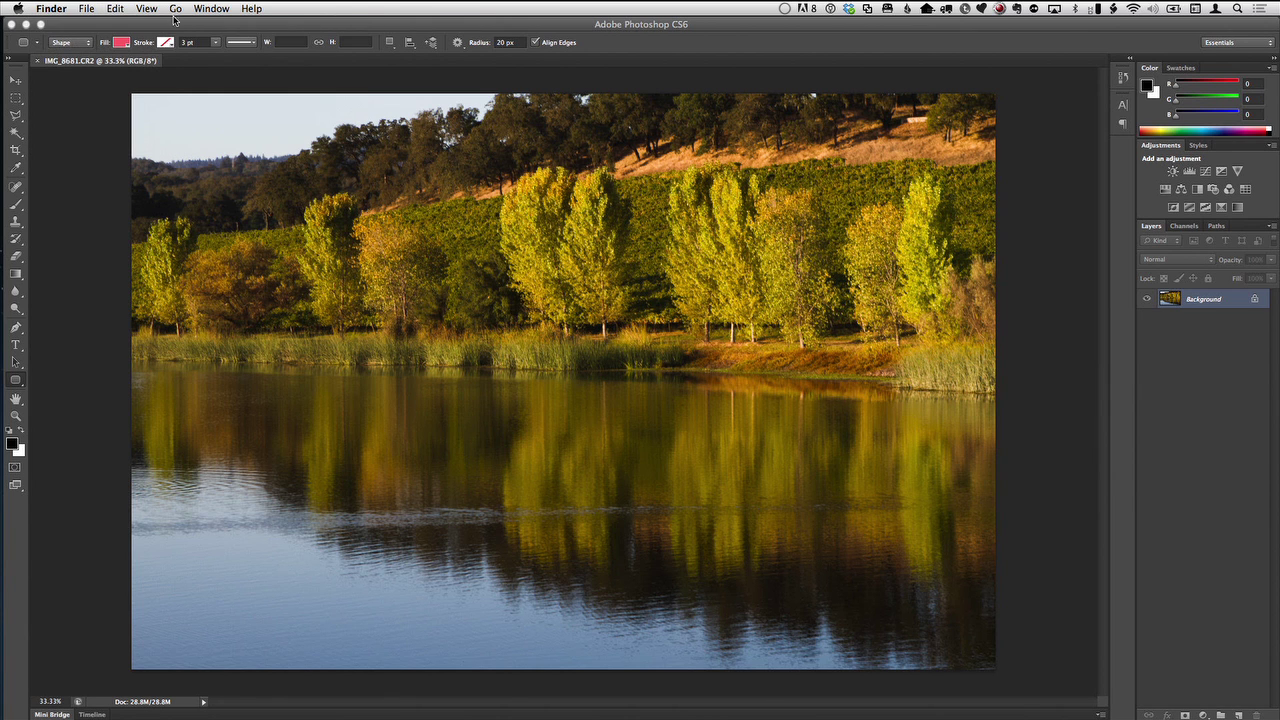
left_click(100, 8)
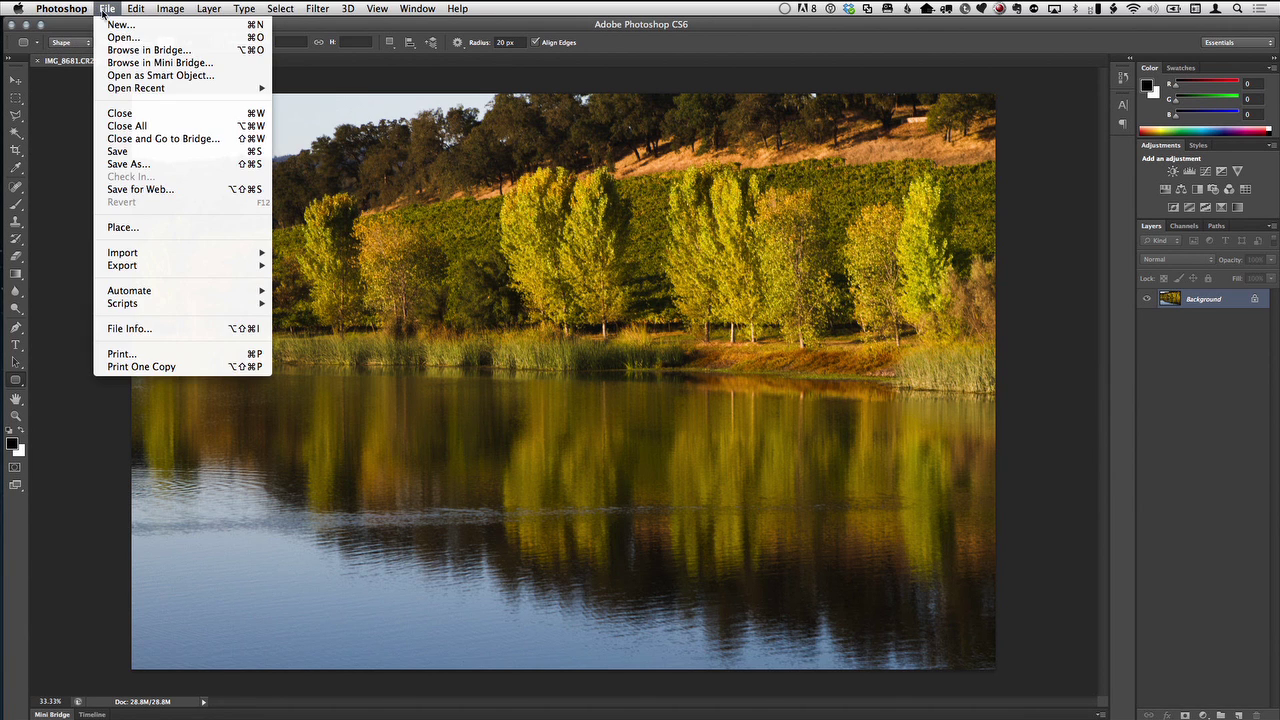
left_click(134, 165)
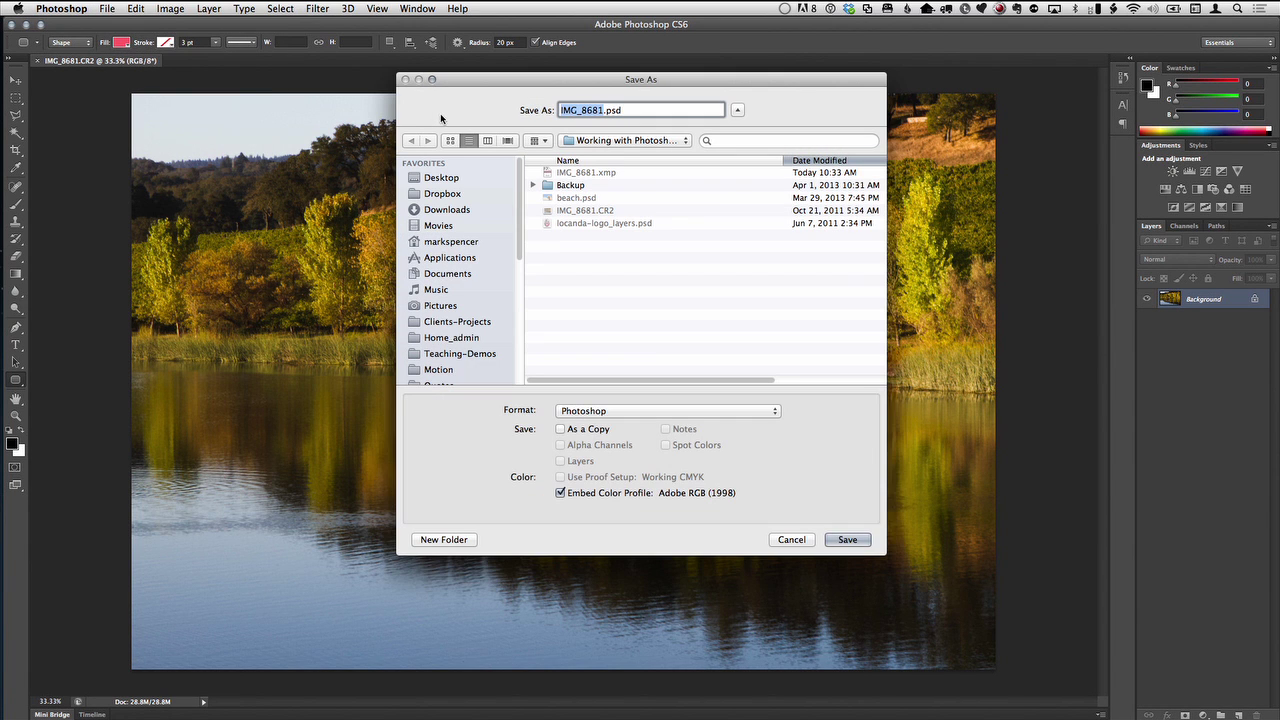
left_click(449, 182)
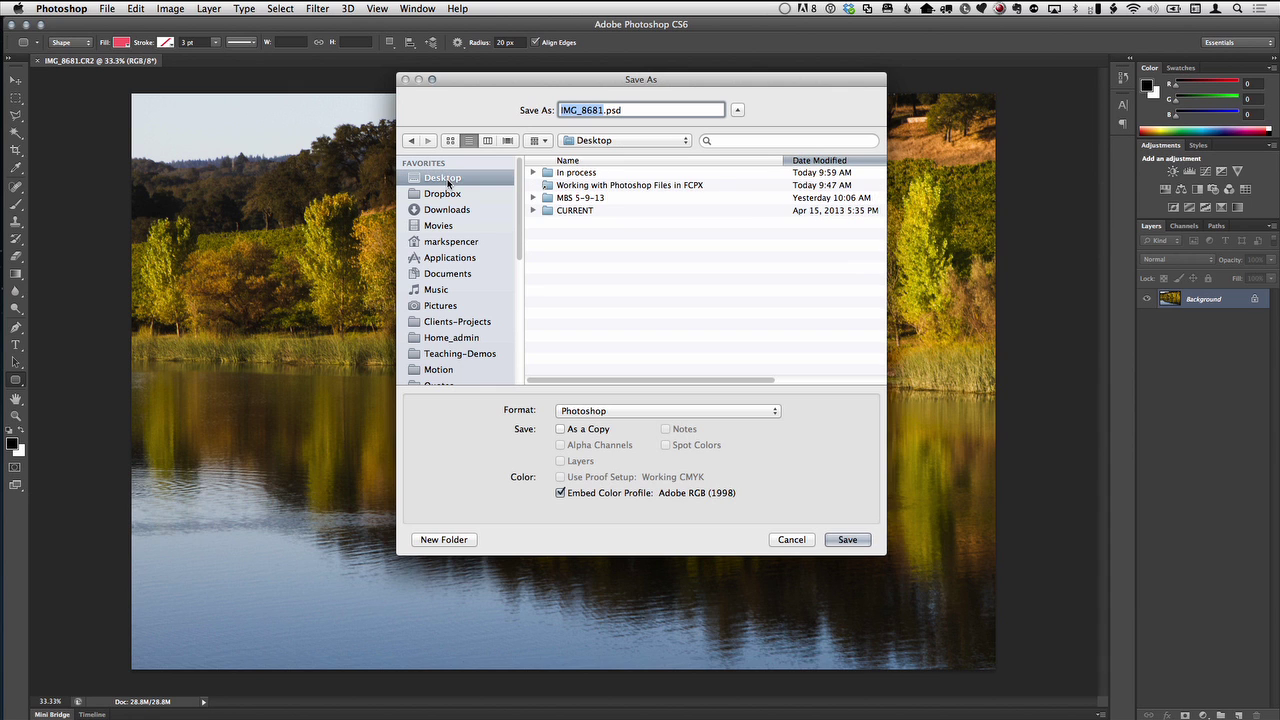
left_click(446, 541)
type("Conv")
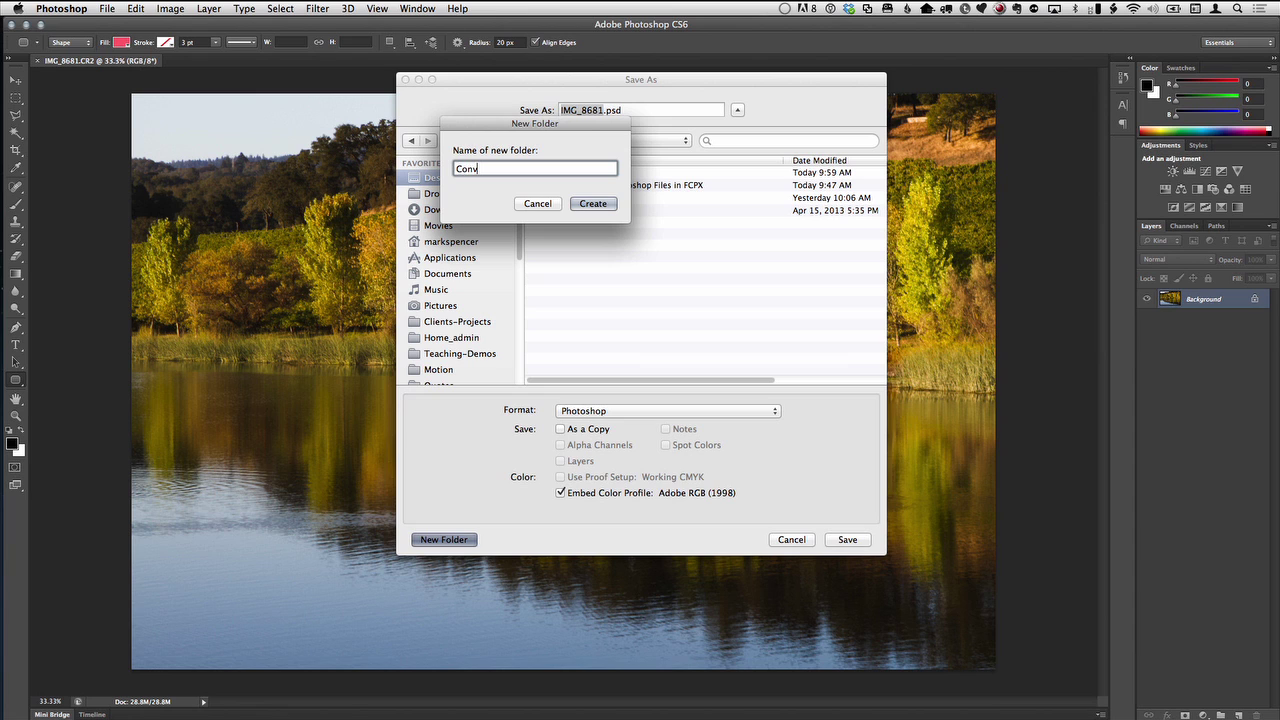
type("erted RAW")
left_click(593, 204)
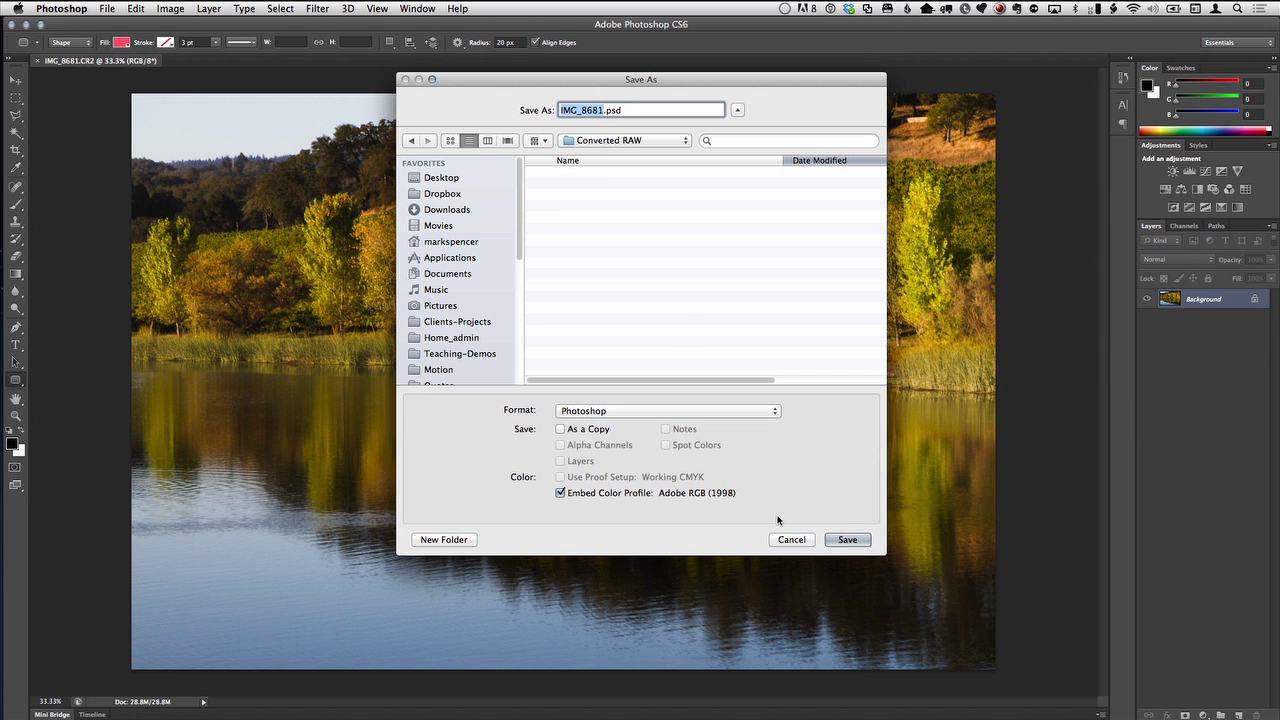
- Save the image as IMG_8681.psd in Photoshop format in the Converted RAW folder and close the Photoshop window
left_click(632, 410)
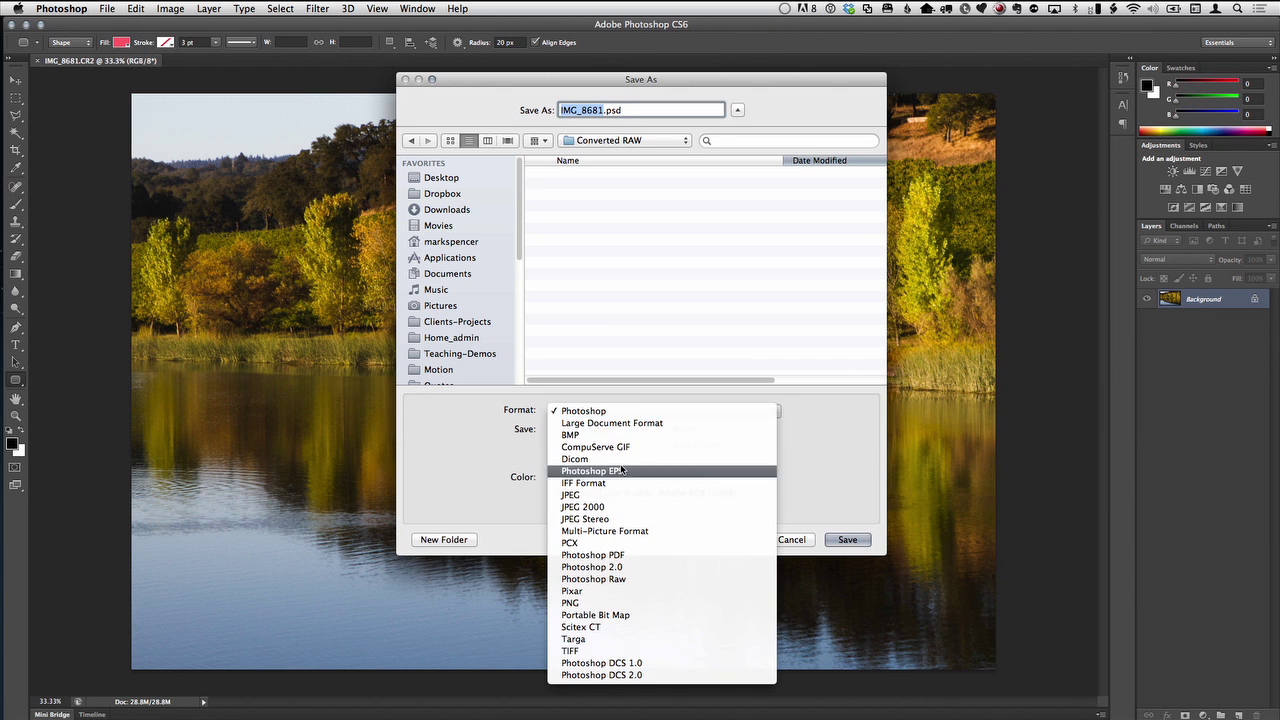
left_click(620, 372)
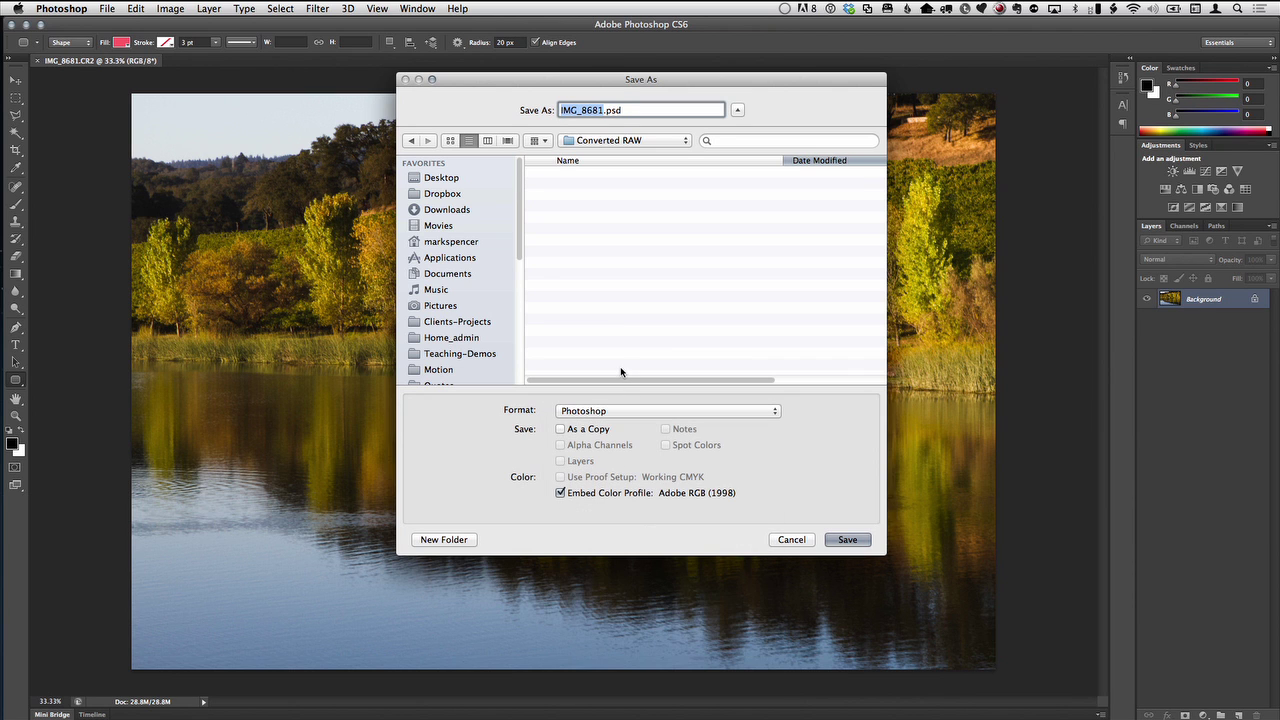
left_click(845, 540)
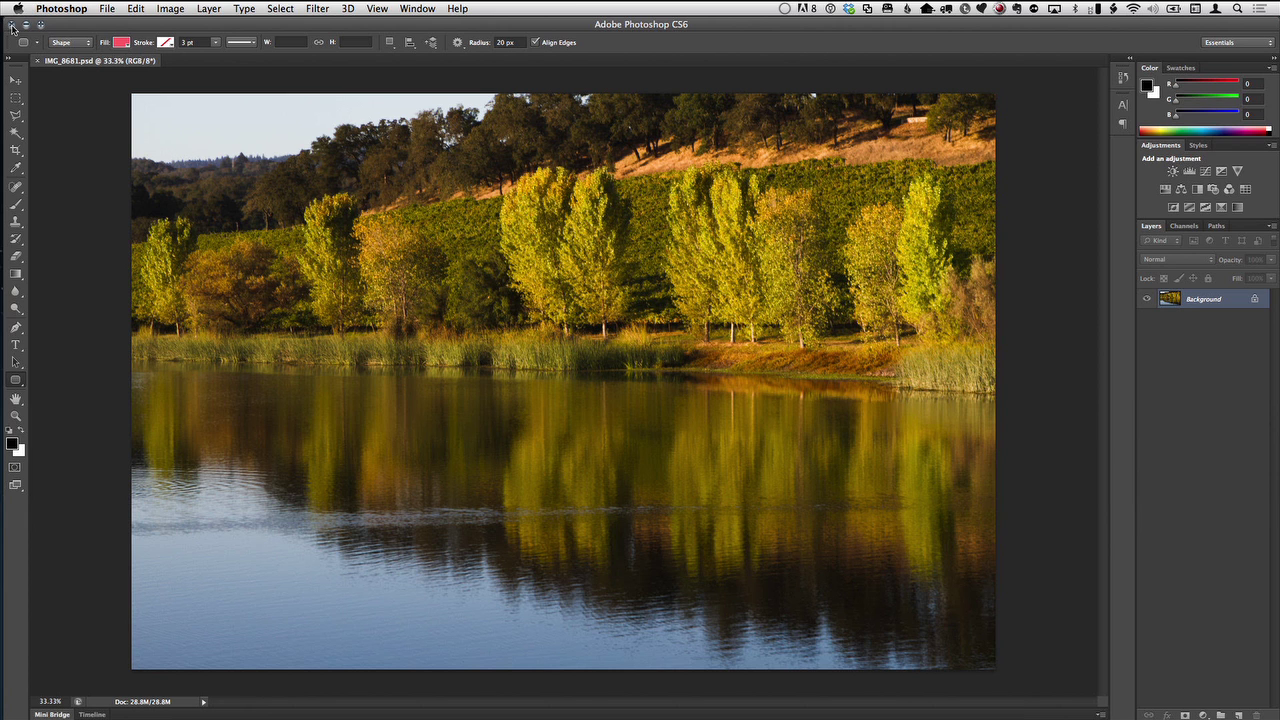
left_click(12, 25)
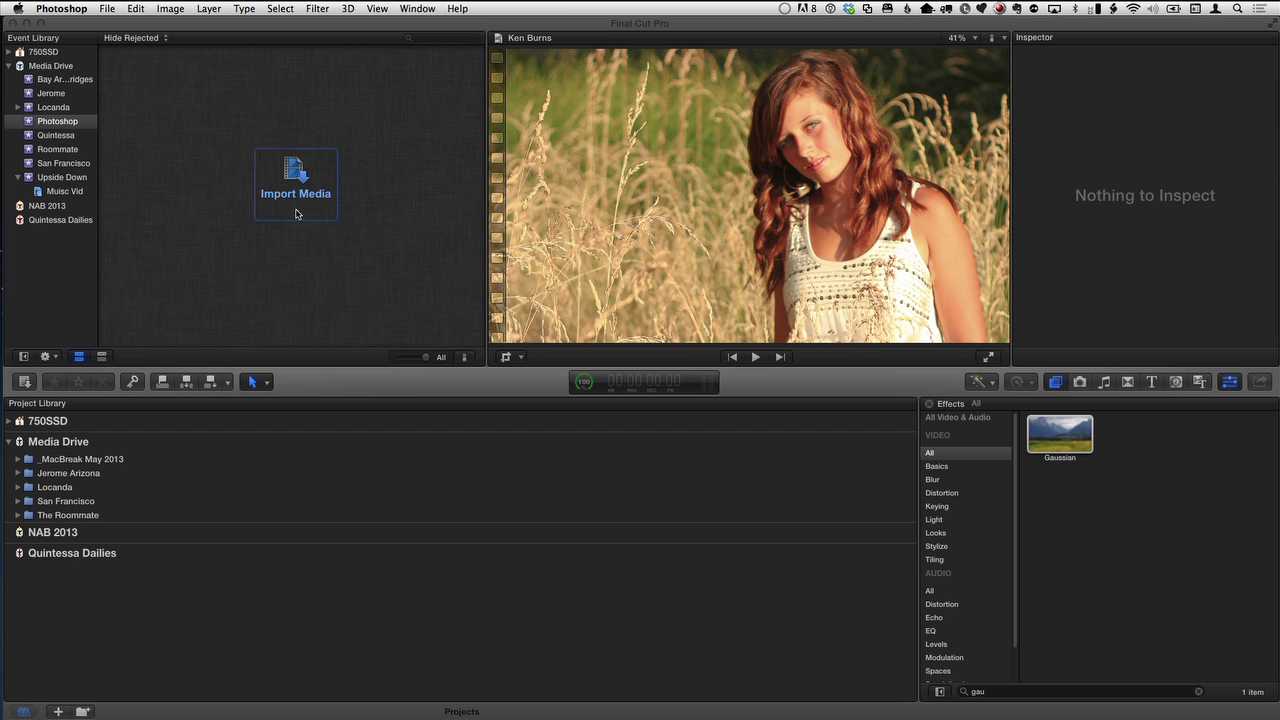
- Start a media import in Final Cut Pro and add the Desktop's Converted RAW folder to the import favorites
left_click(343, 131)
left_click(300, 180)
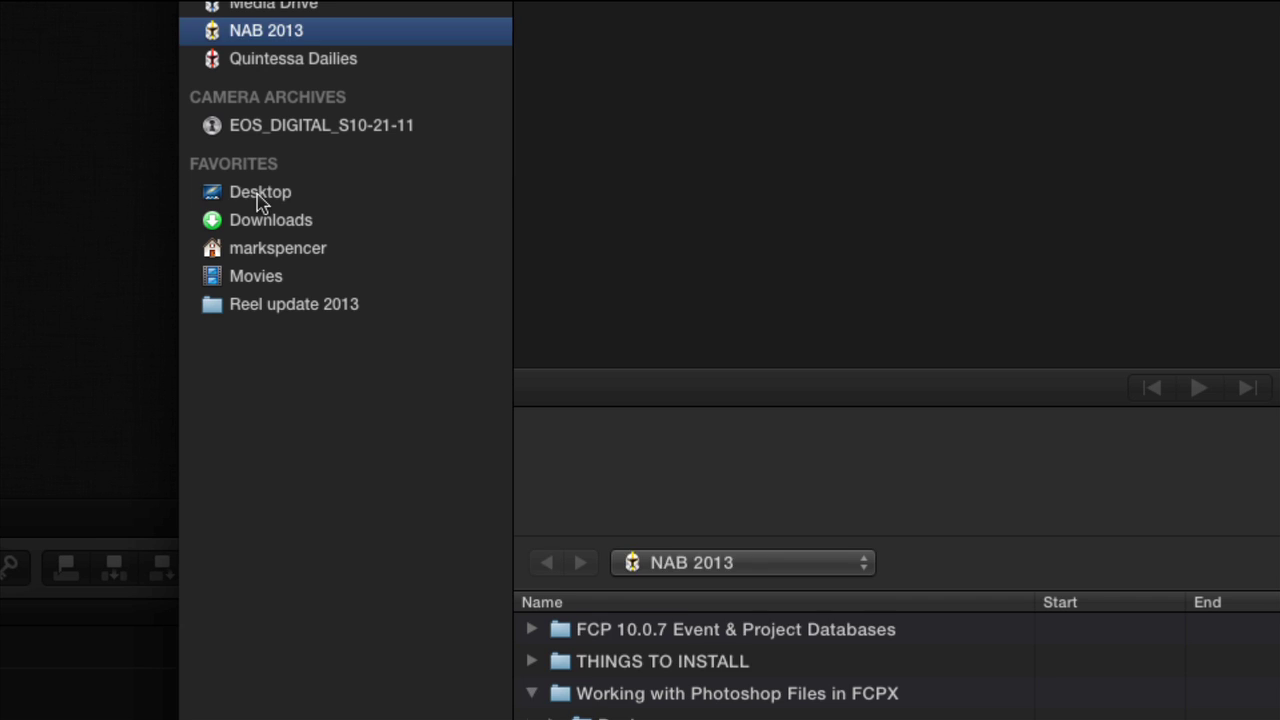
left_click(258, 196)
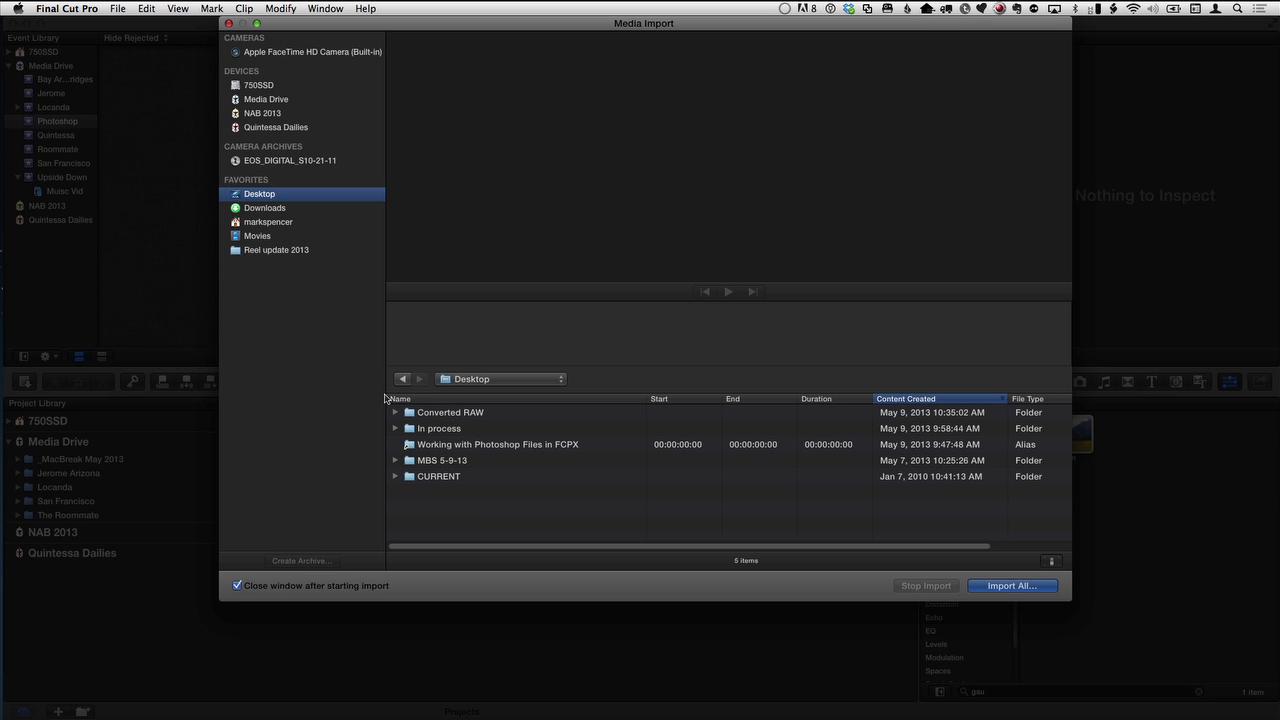
left_click(395, 413)
left_click_drag(284, 231, 257, 183)
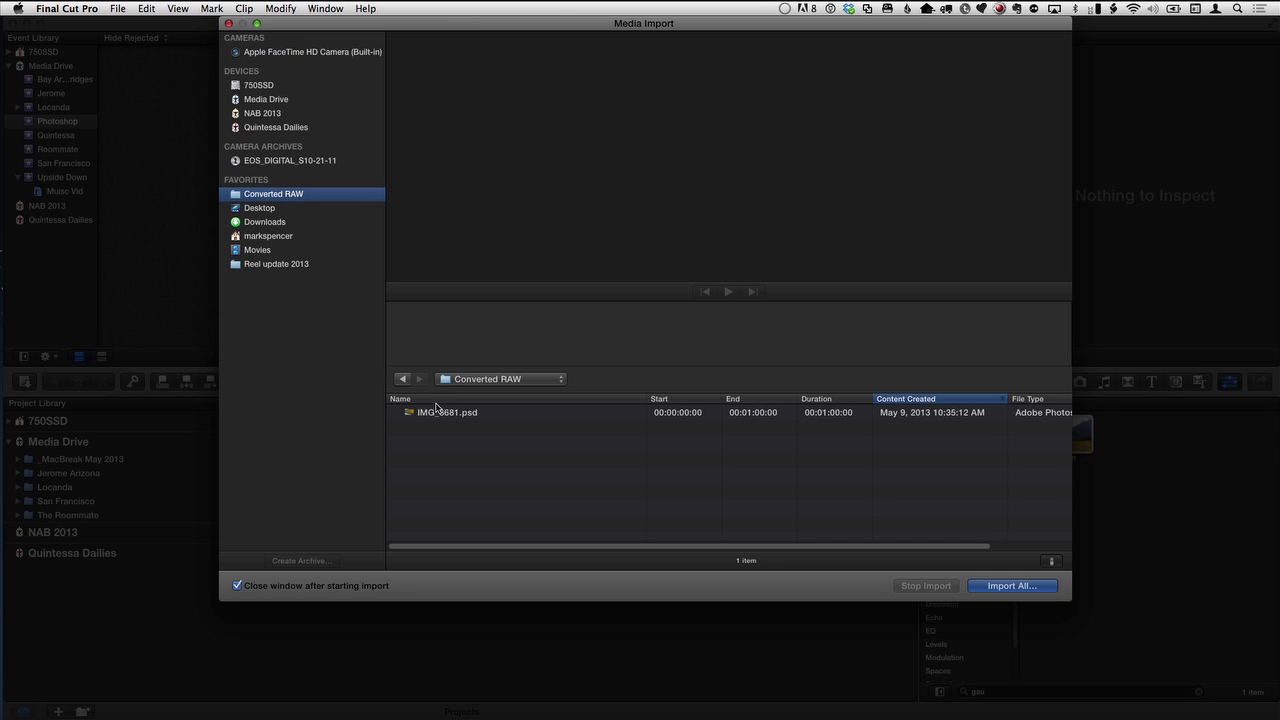
- Import IMG_8681.psd into the existing Photoshop event, with files copied to the Final Cut Events folder
left_click(436, 408)
left_click(982, 586)
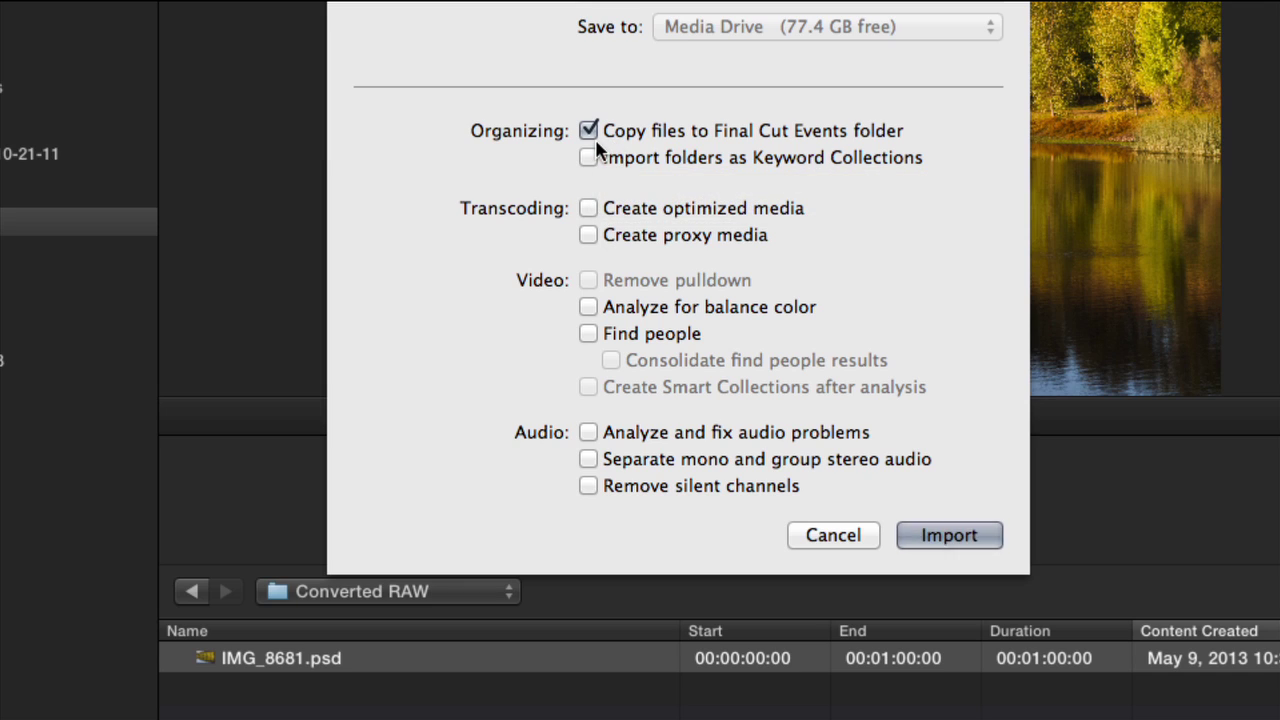
left_click(586, 130)
left_click(587, 131)
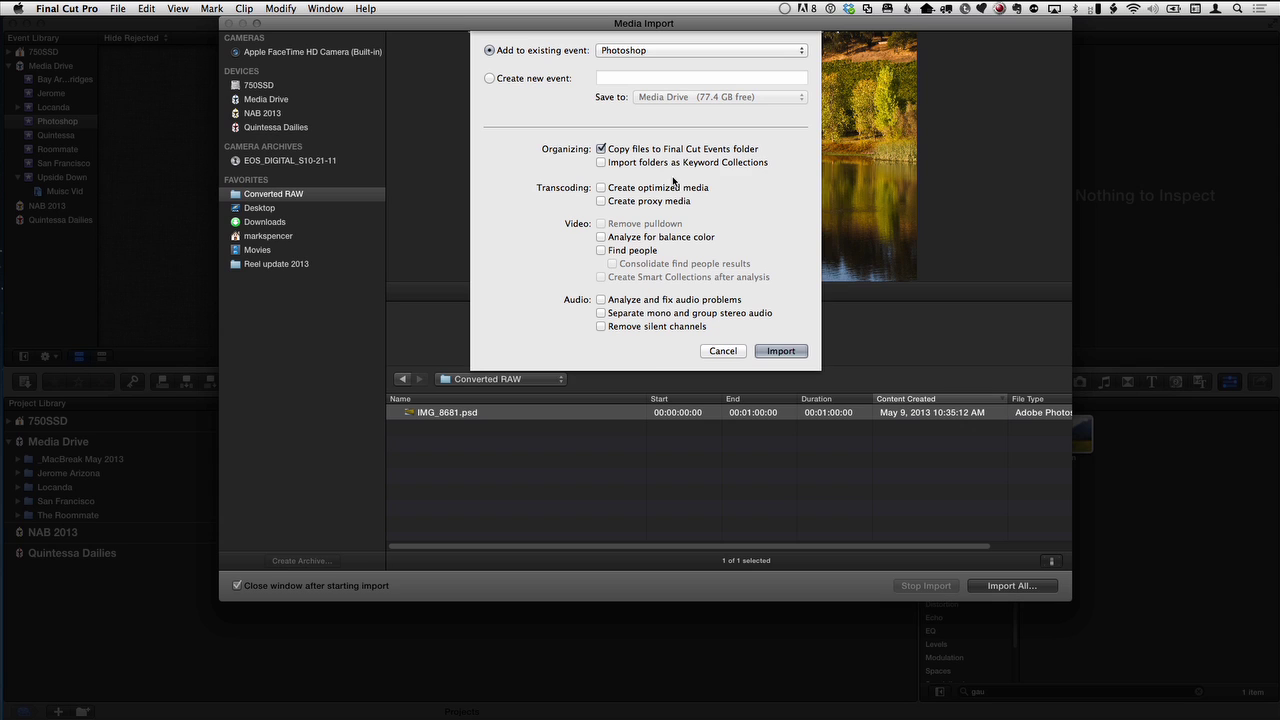
left_click(781, 351)
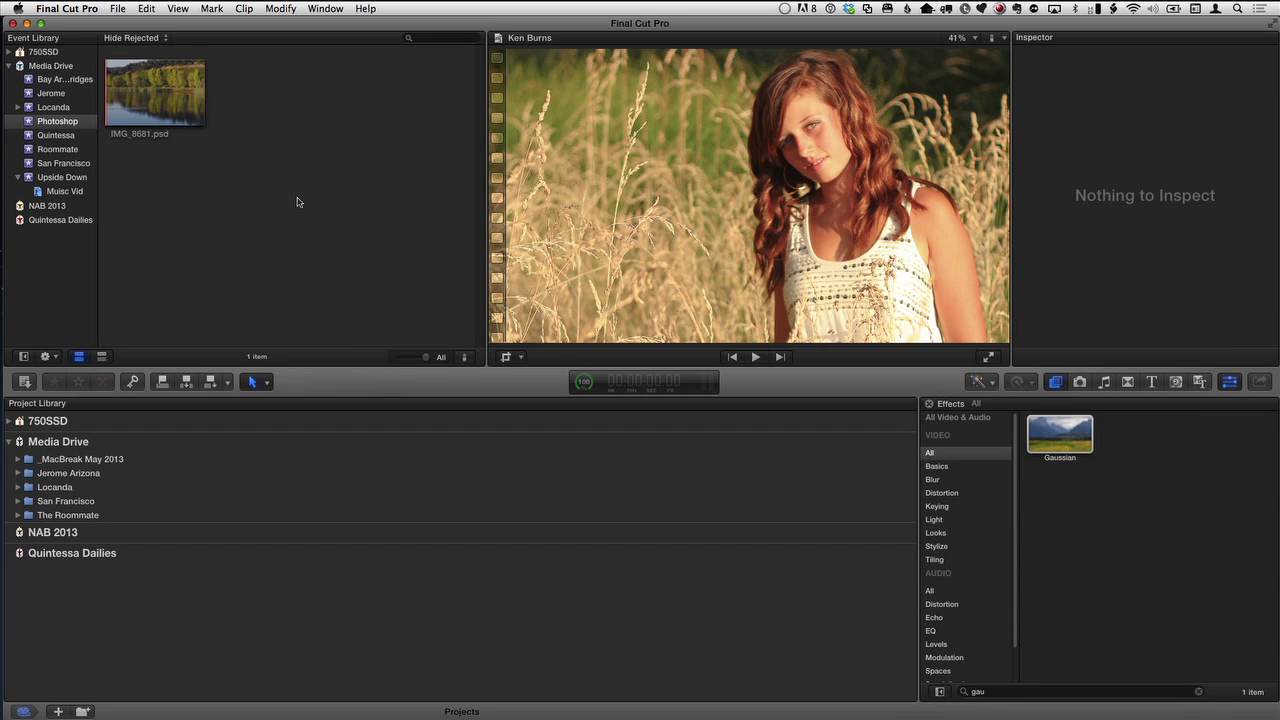
- Reveal the imported IMG_8681.psd clip's media file in Finder and inspect its folder path
left_click(141, 123)
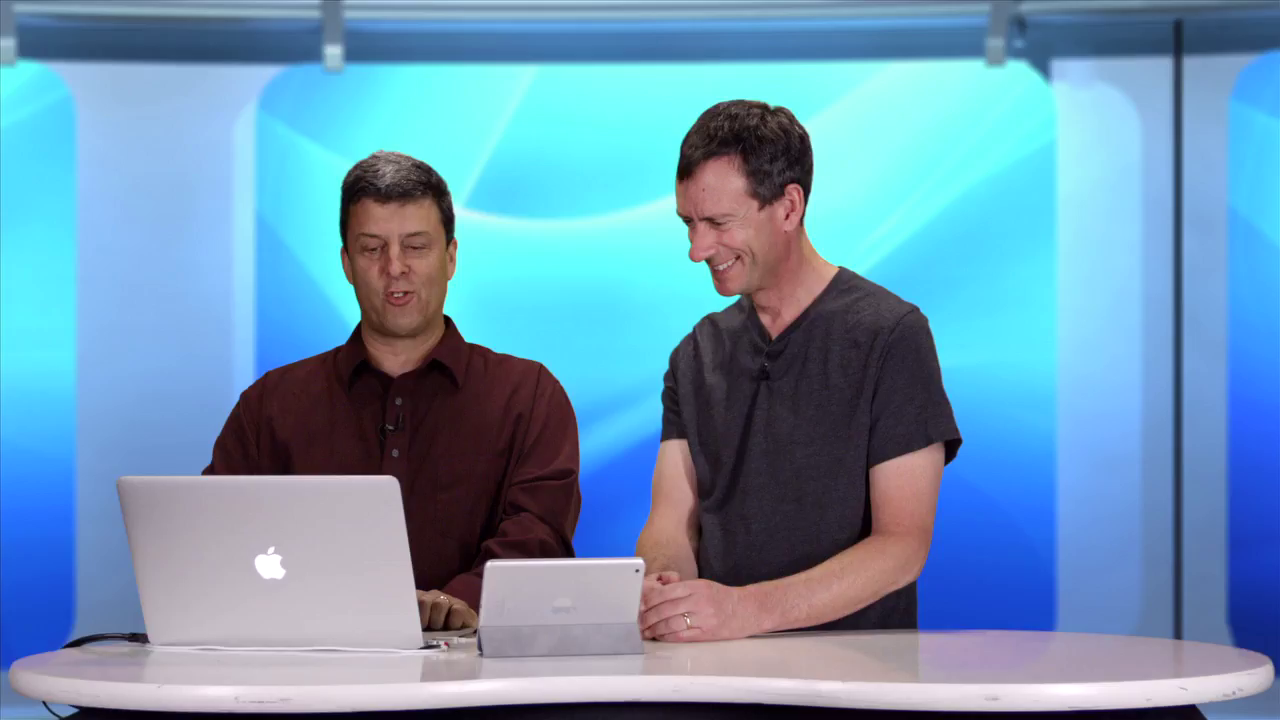
right_click(148, 109)
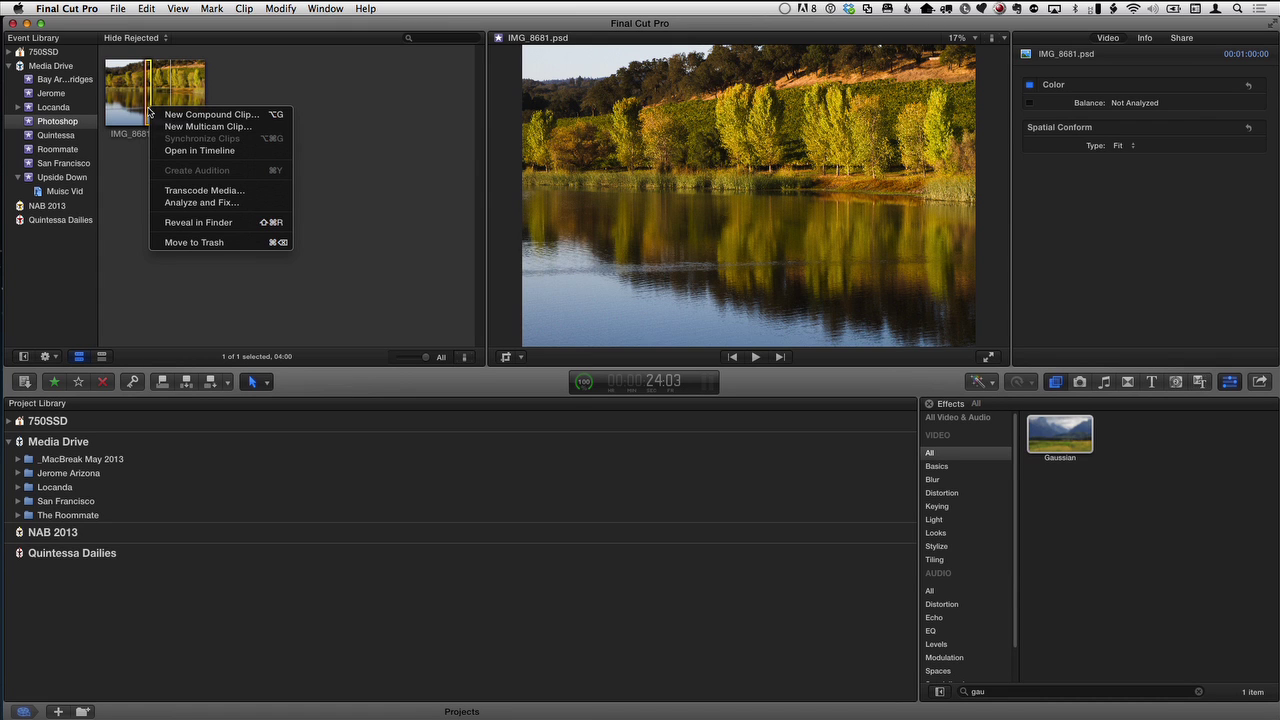
left_click(200, 223)
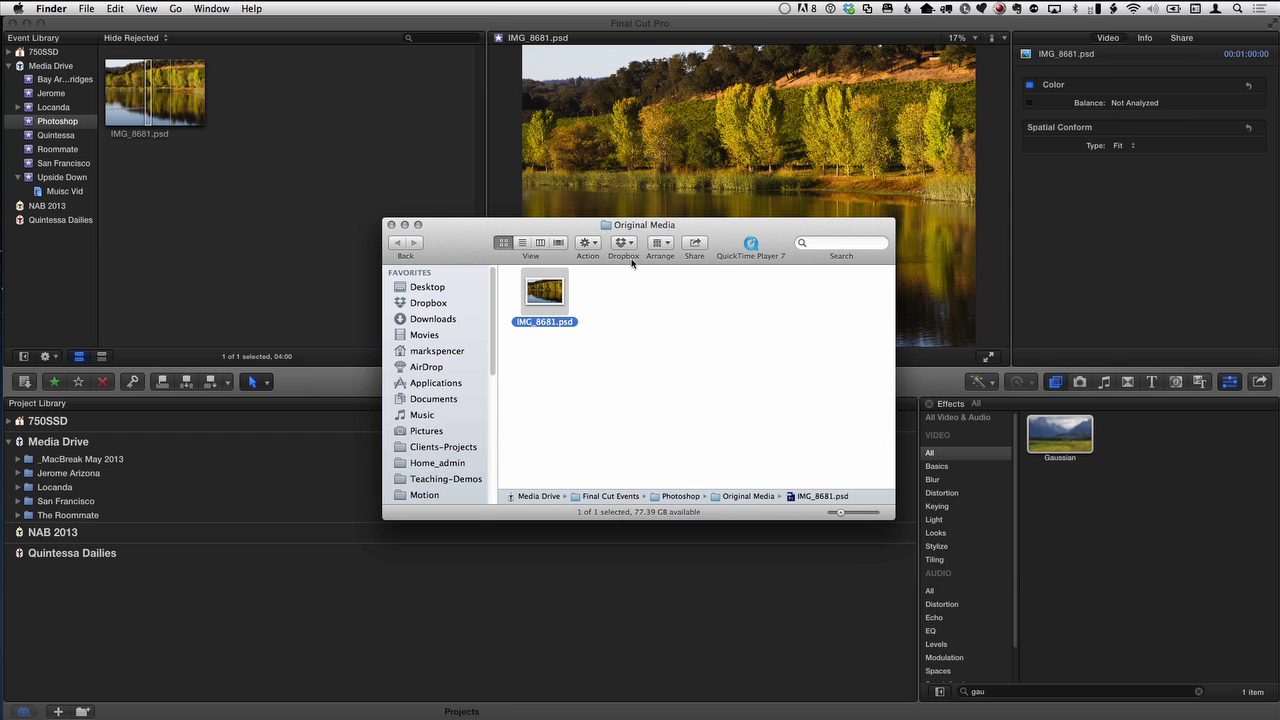
left_click(654, 226, "super")
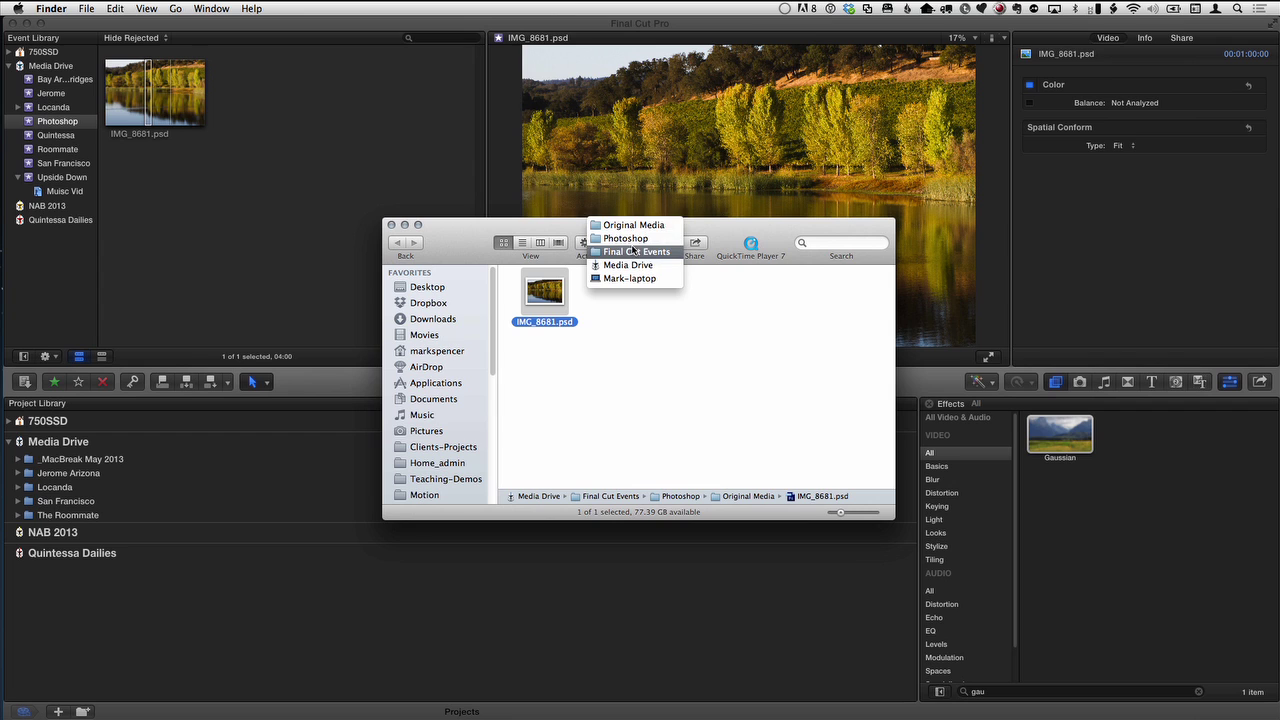
left_click(548, 212)
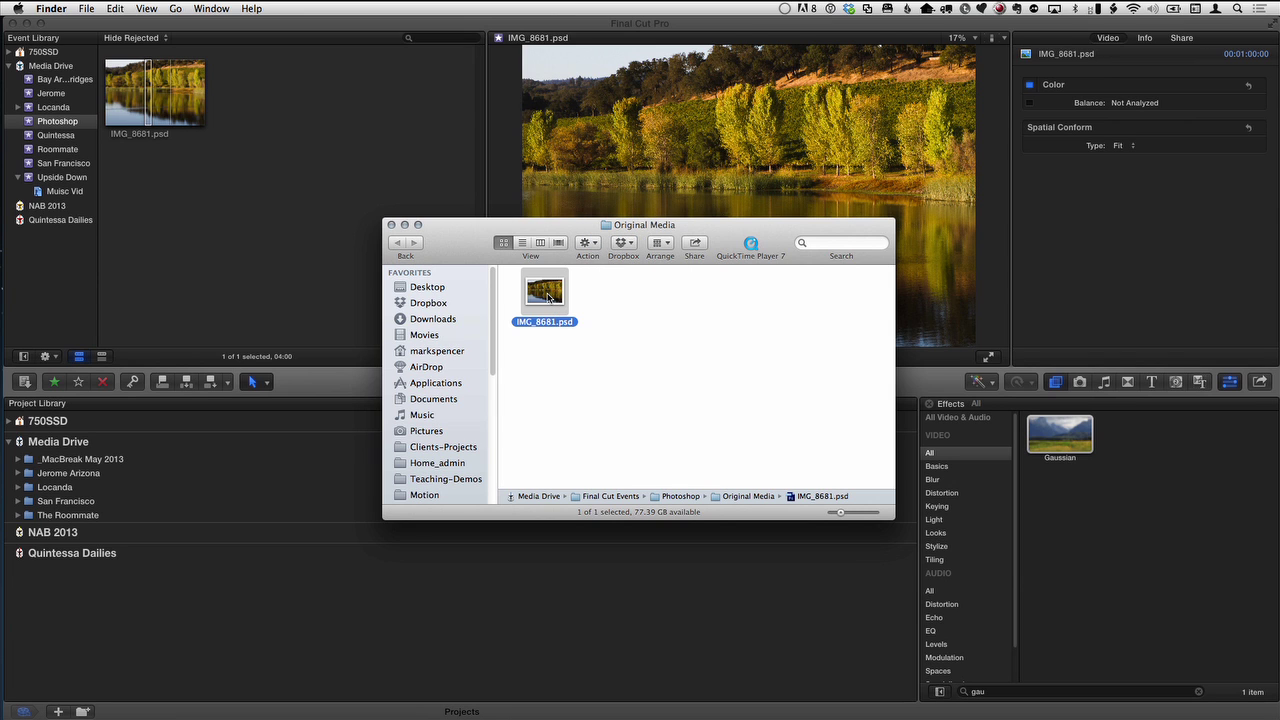
- Open the revealed IMG_8681.psd from Finder in Adobe Photoshop CS6
right_click(548, 297)
mouse_move(590, 314)
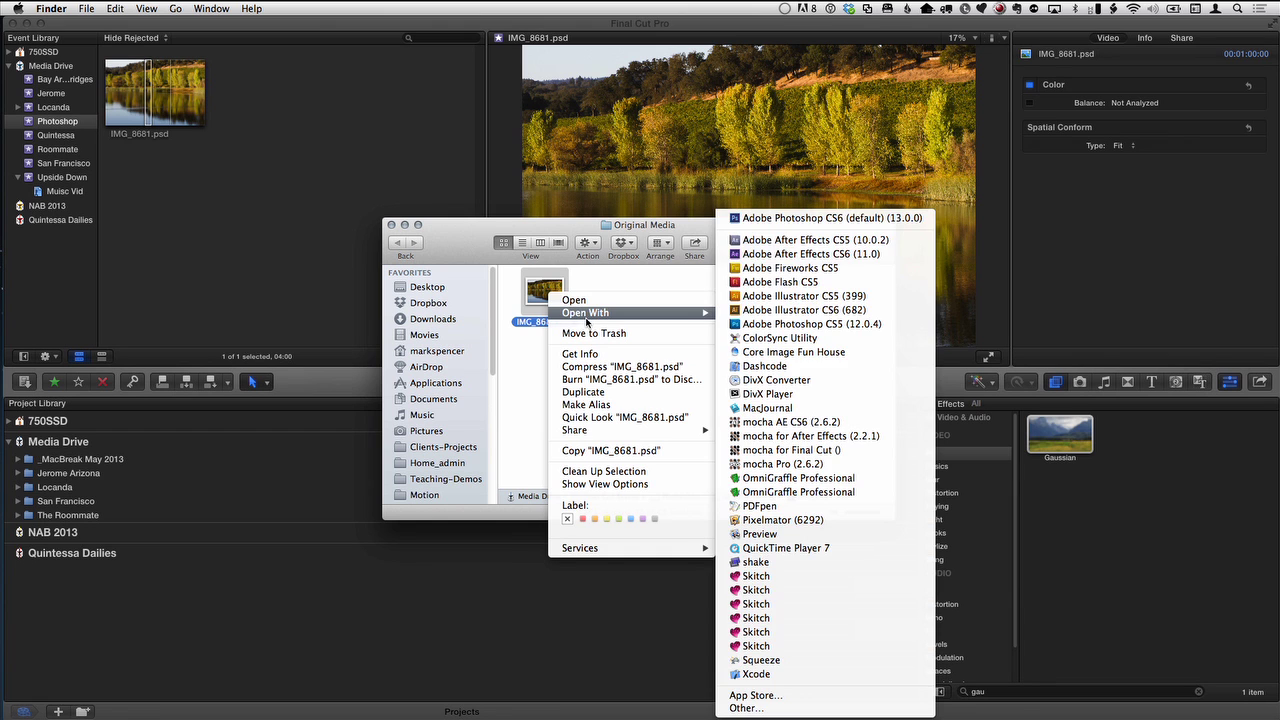
left_click(794, 218)
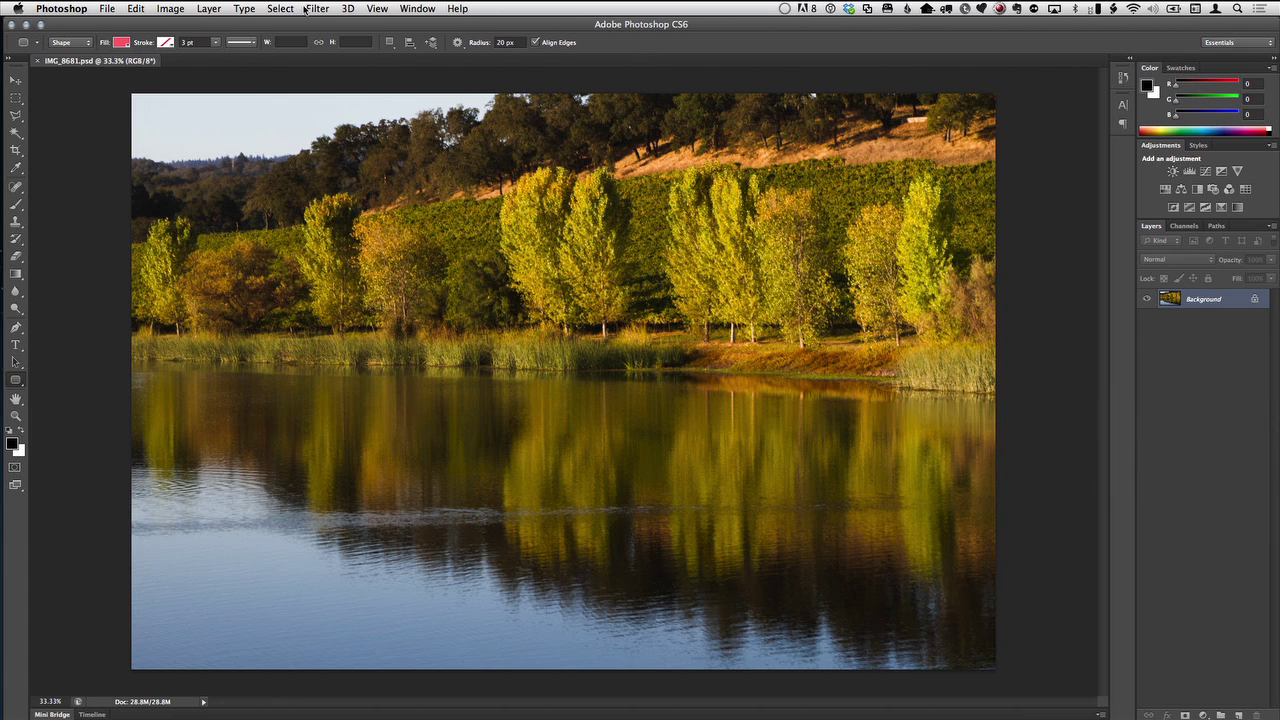
- Apply the Oil Paint filter to the photo with stylization 6.98, cleanliness 5.35 and scale 2.97
left_click(312, 9)
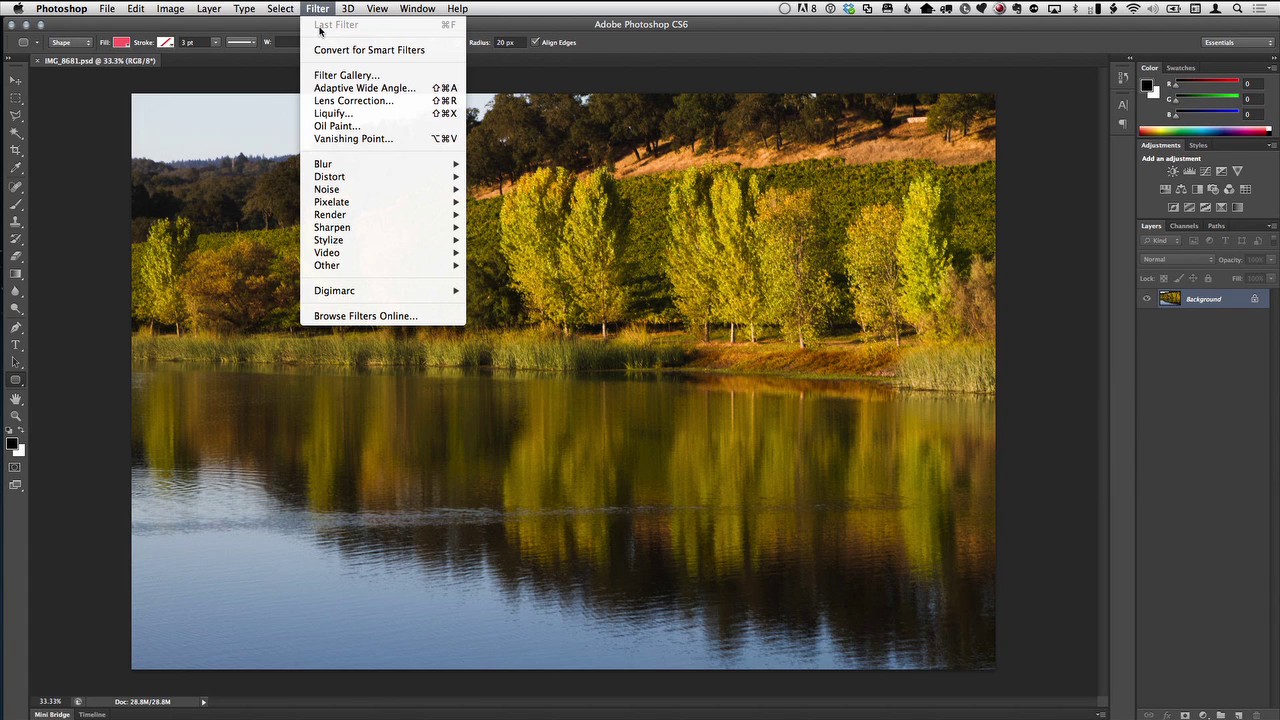
mouse_move(338, 193)
mouse_move(338, 241)
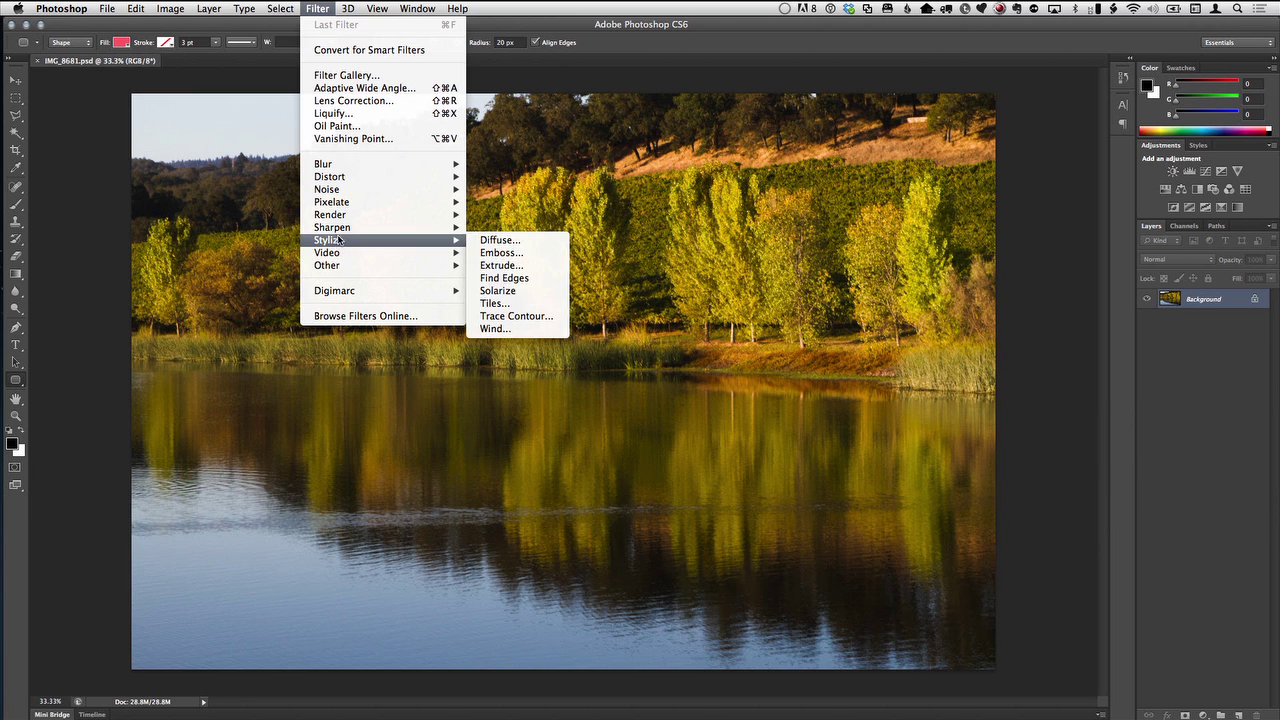
mouse_move(341, 216)
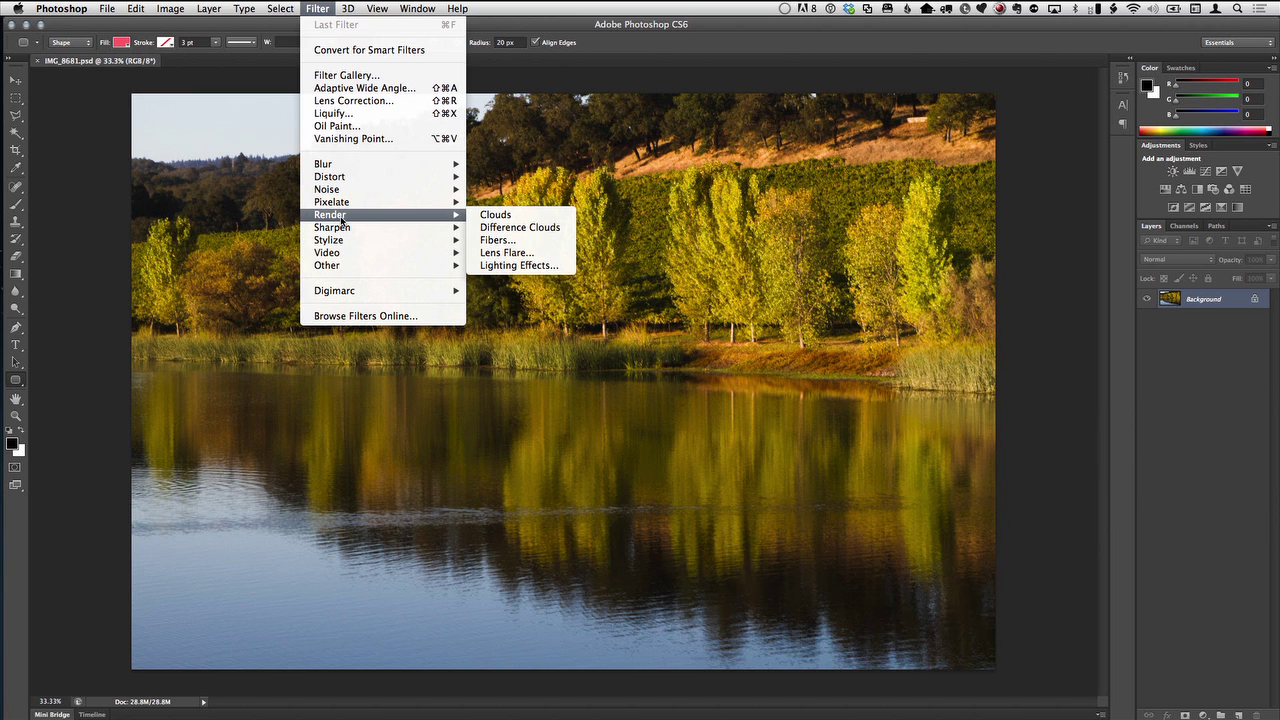
left_click(341, 127)
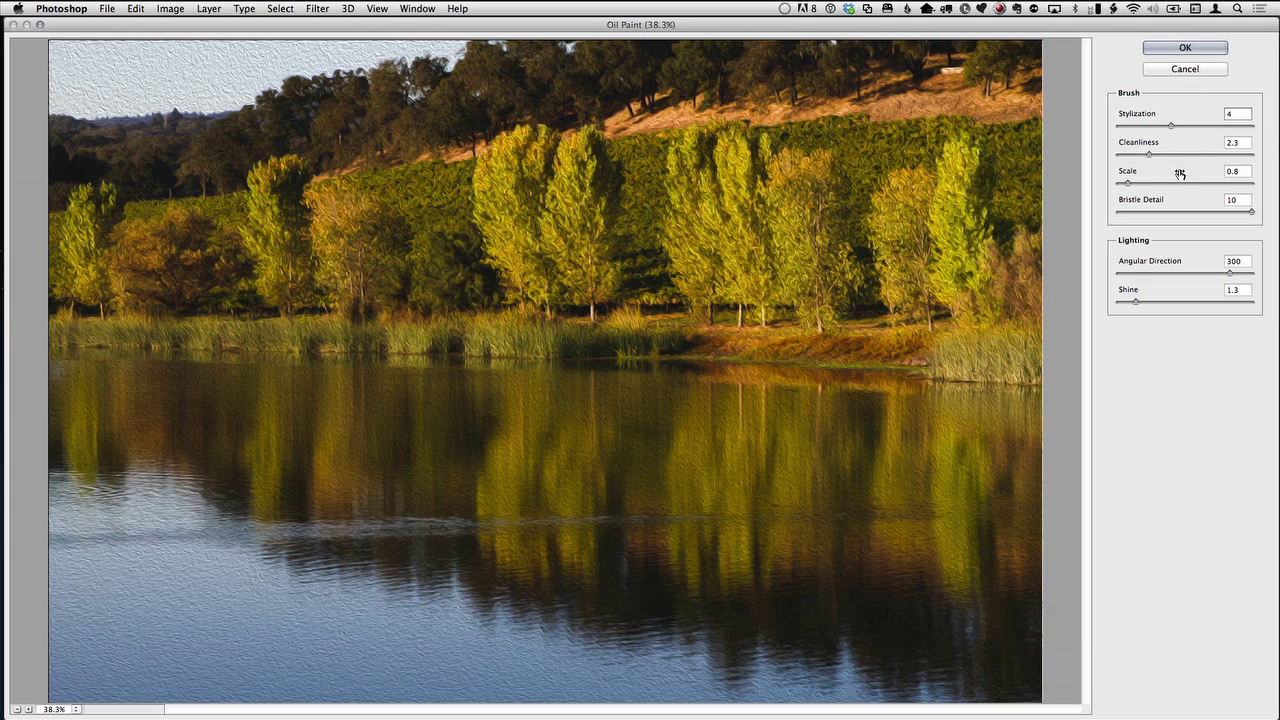
left_click_drag(1136, 189, 1211, 125)
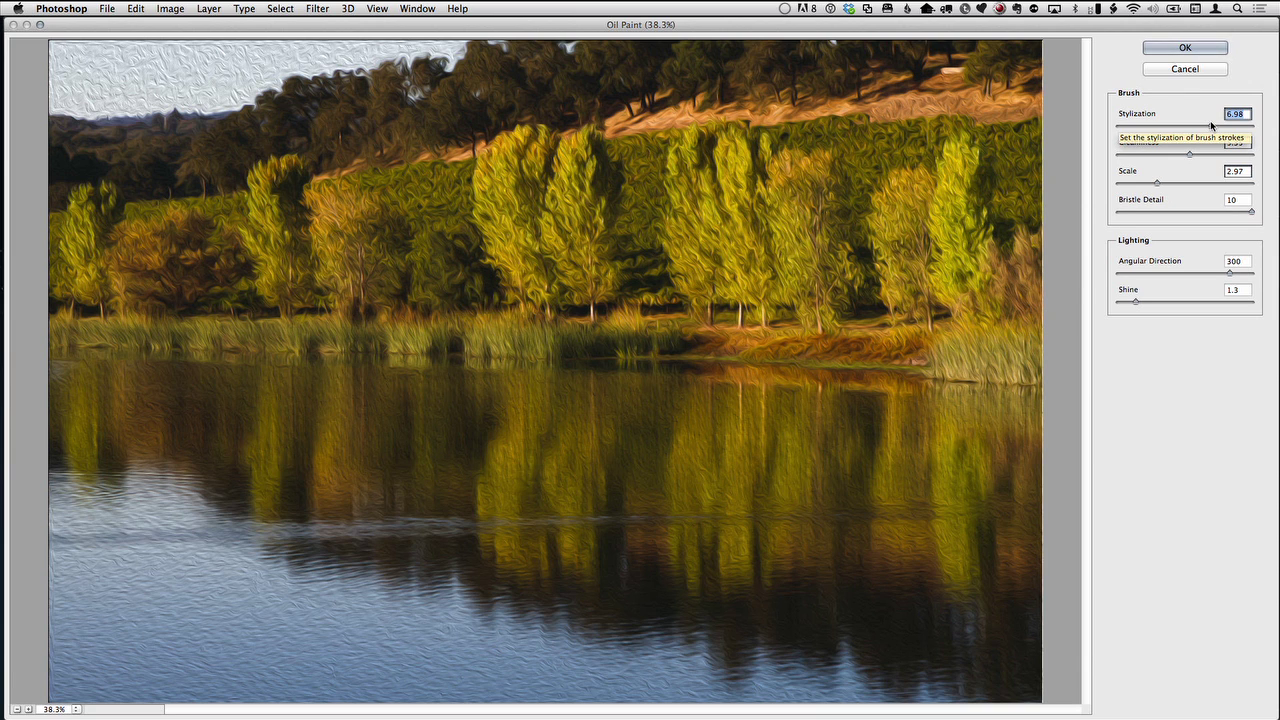
left_click(1175, 48)
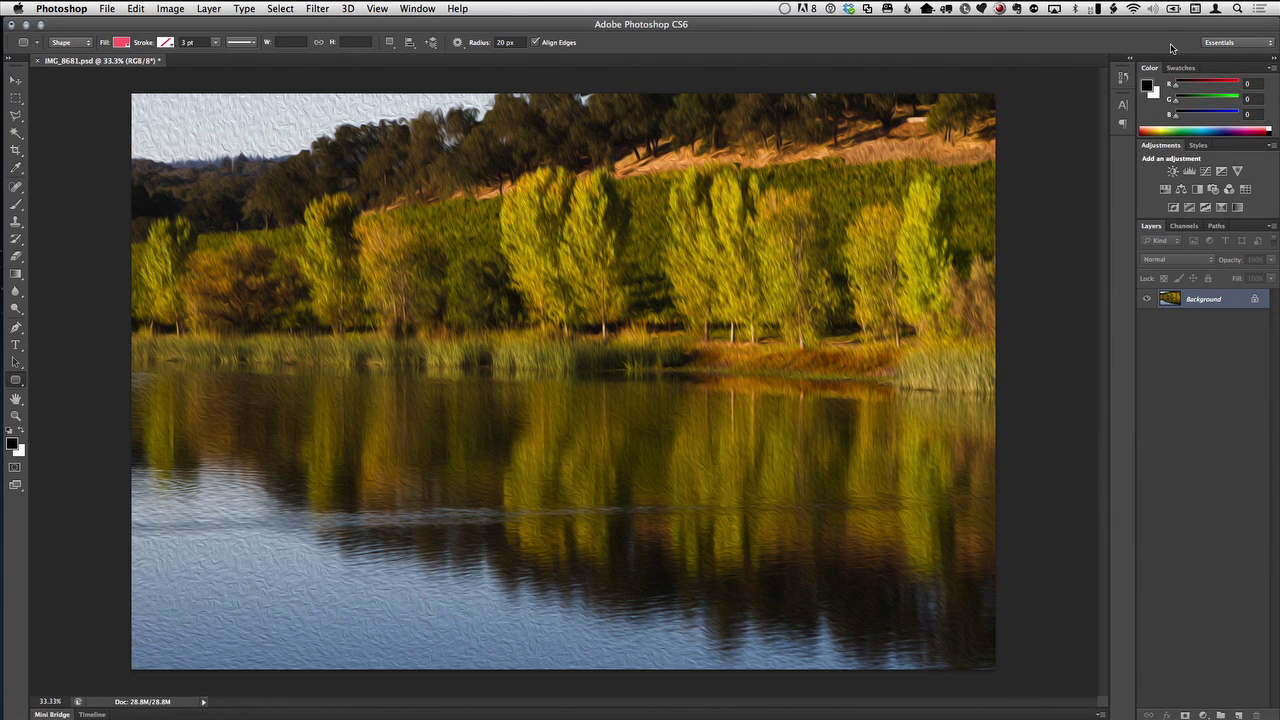
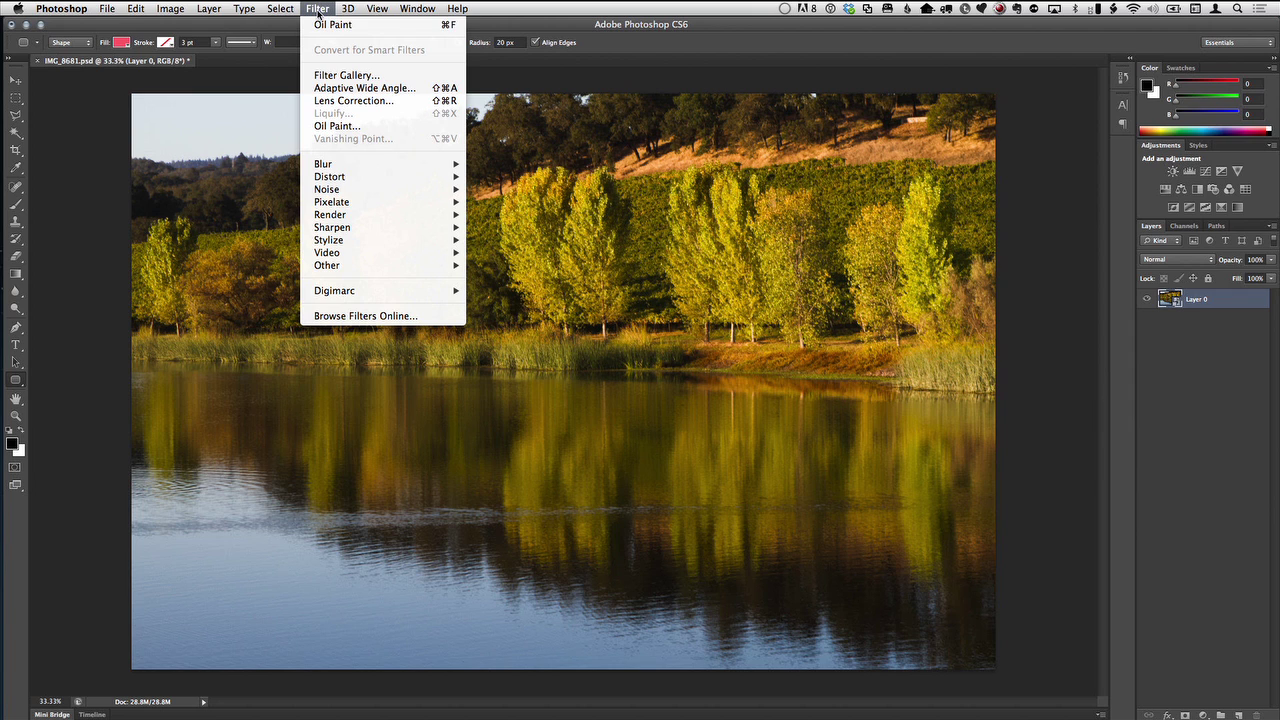
- Reapply Oil Paint with the same settings as a smart filter on Layer 0 and save with Maximize Compatibility
left_click(322, 27)
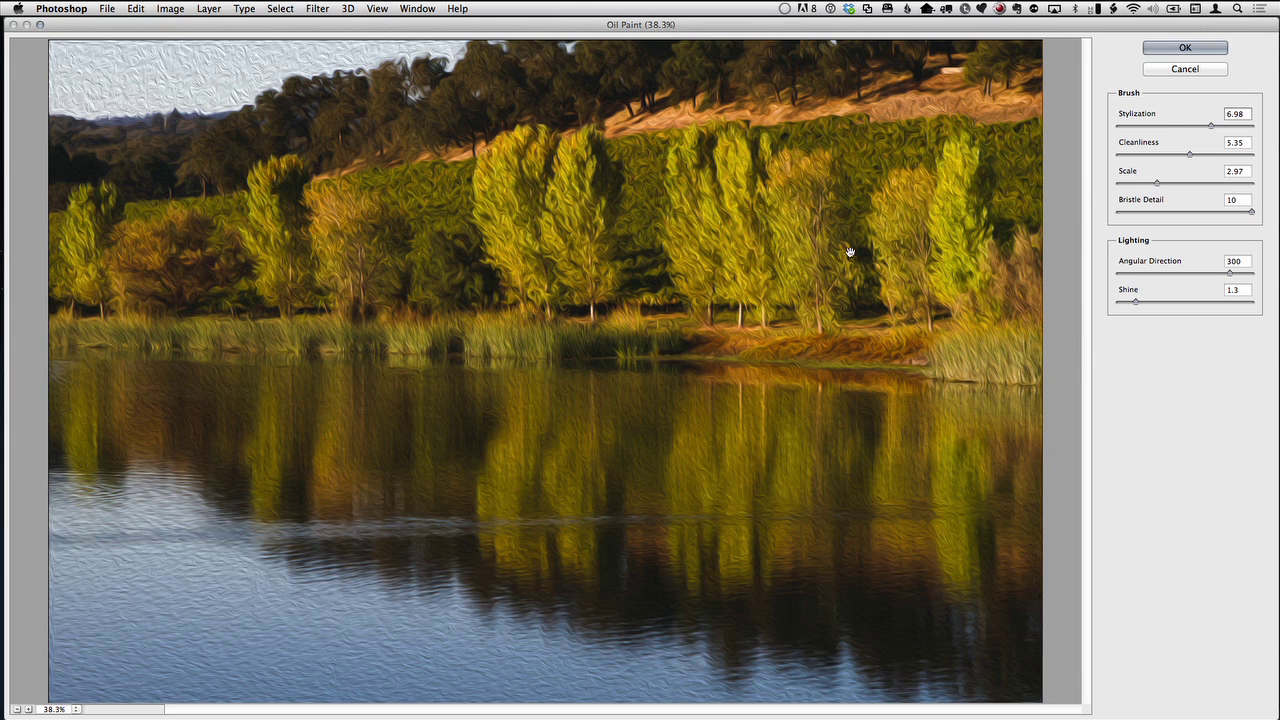
left_click(1183, 48)
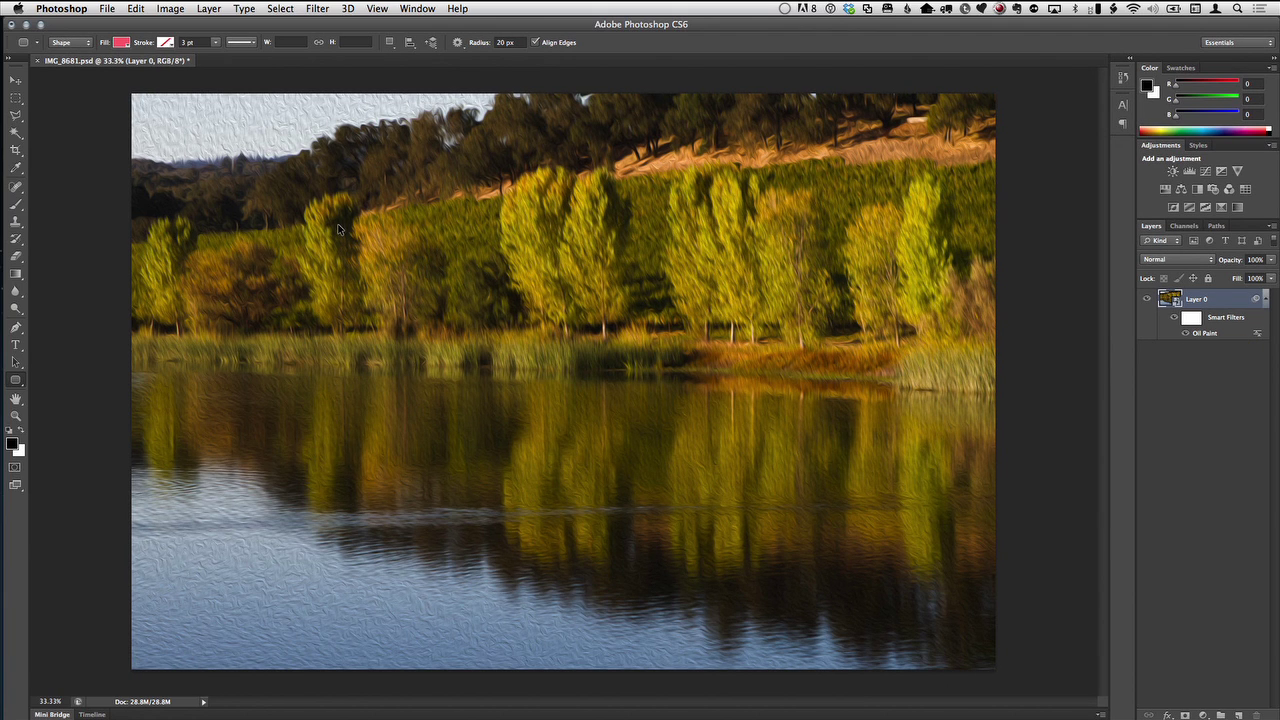
key("super+s")
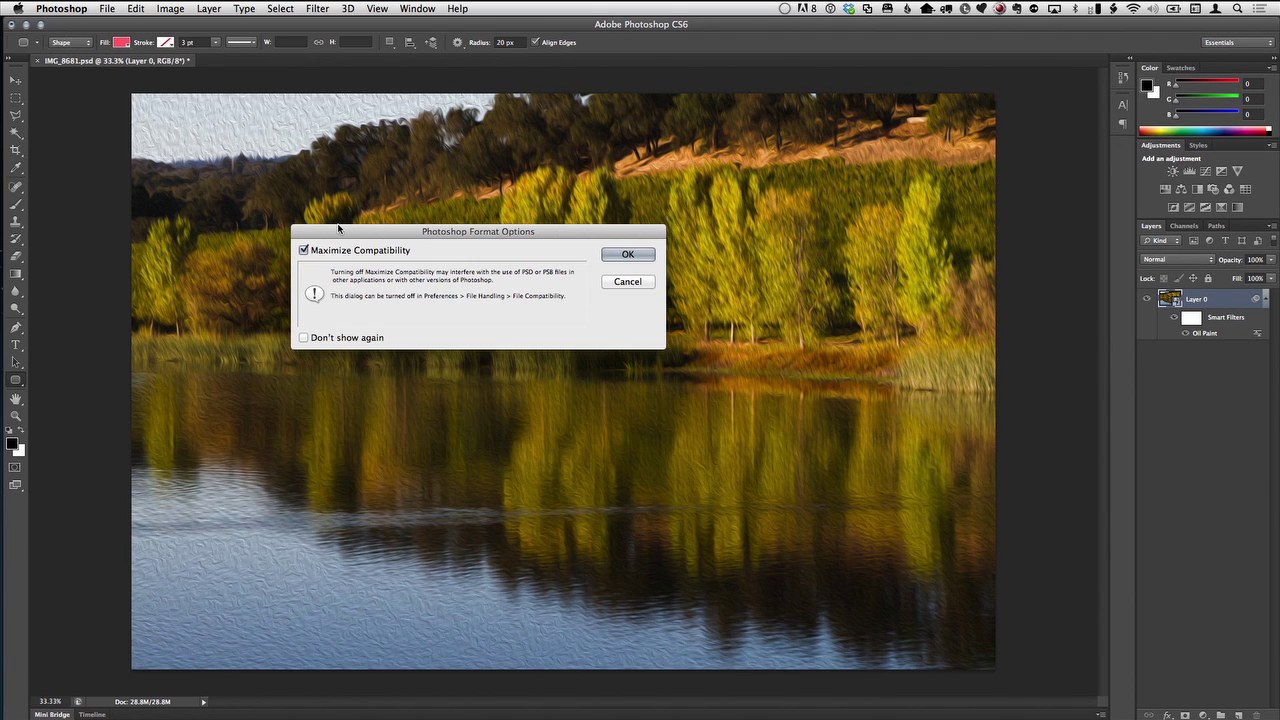
left_click(627, 254)
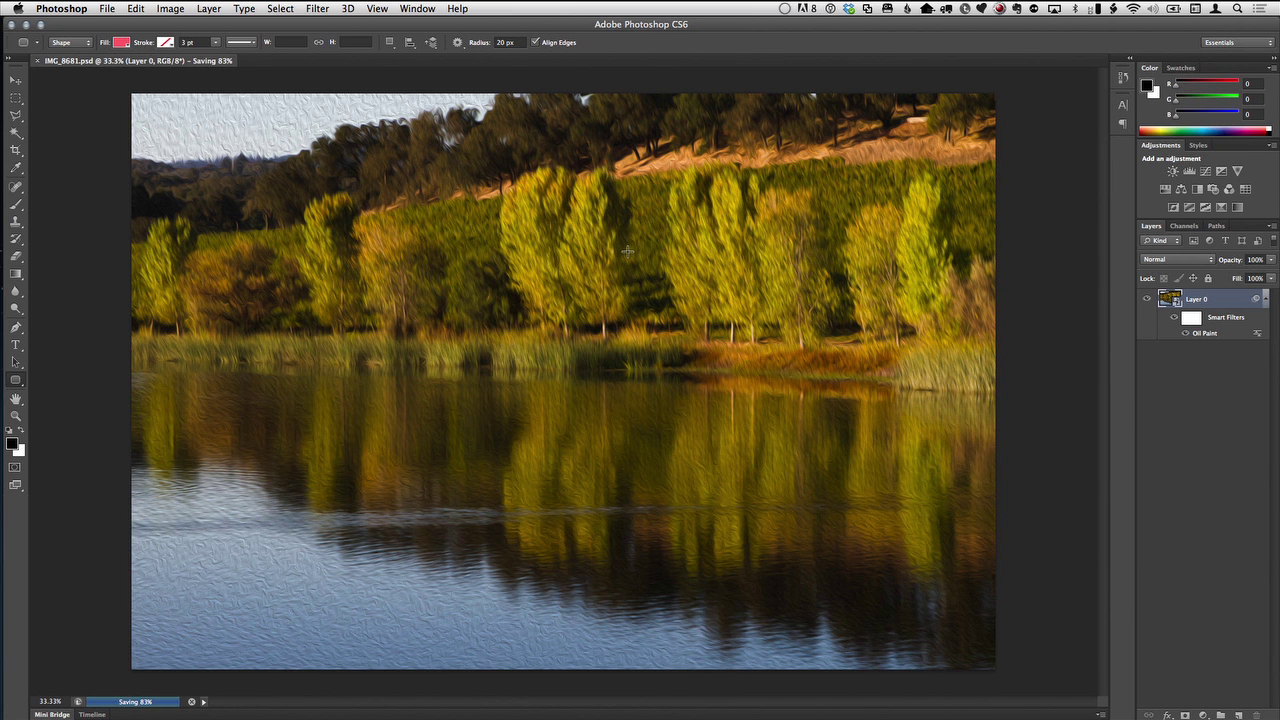
- Switch to Final Cut Pro and check the IMG_8681.psd clip for the Oil Paint effect
key("super+Tab")
key("super+Tab")
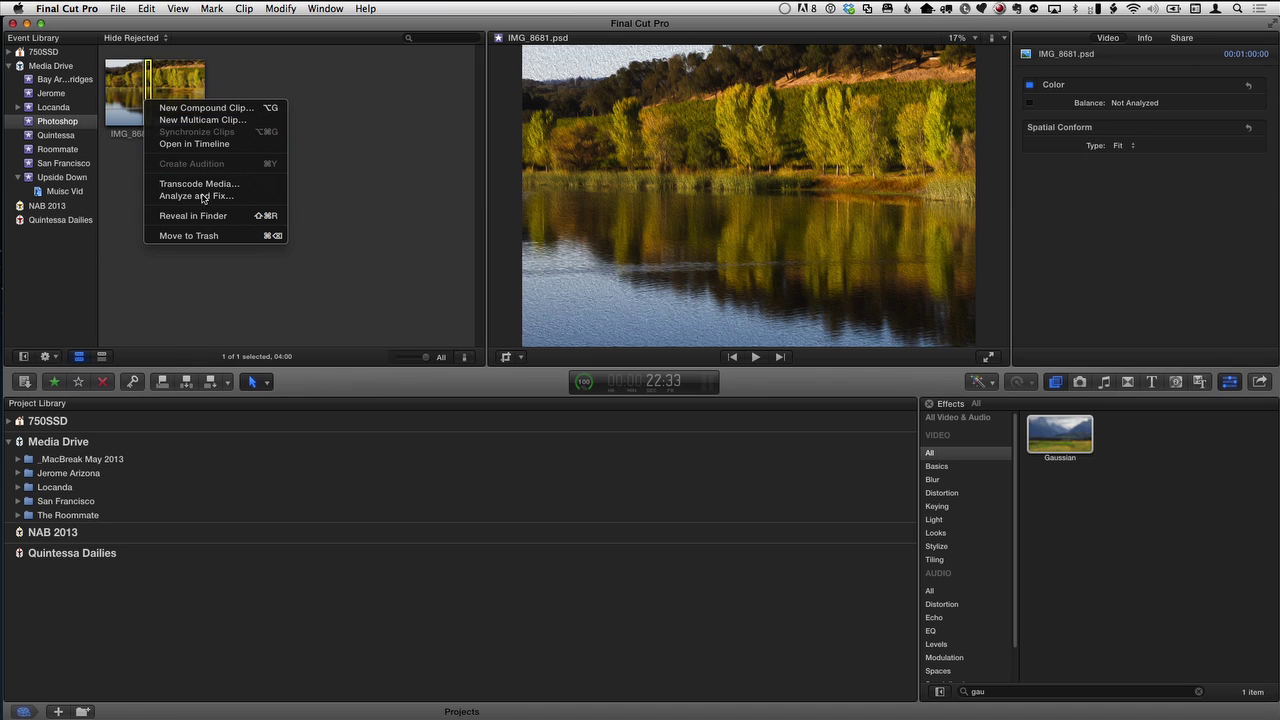
left_click(341, 141)
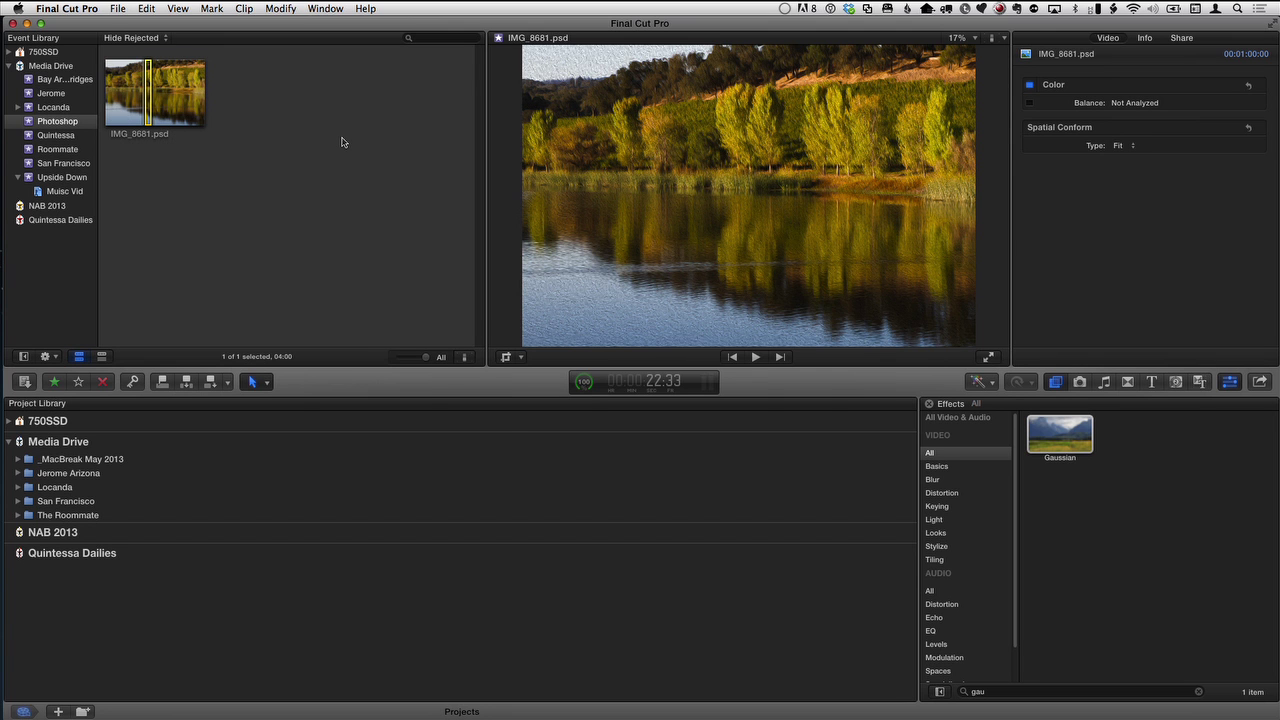
- Back in Photoshop, hide the Oil Paint smart filter and apply Color Halftone with a maximum radius of 8 pixels
key("super+Tab")
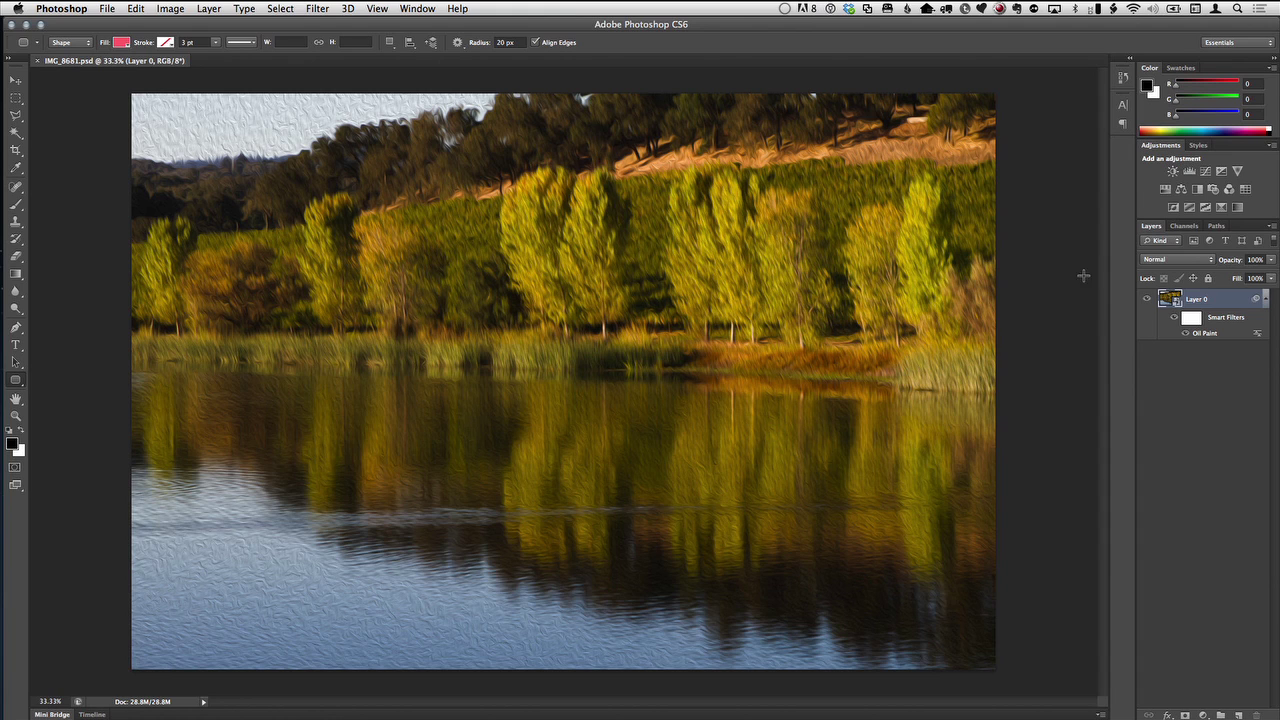
left_click(1184, 336)
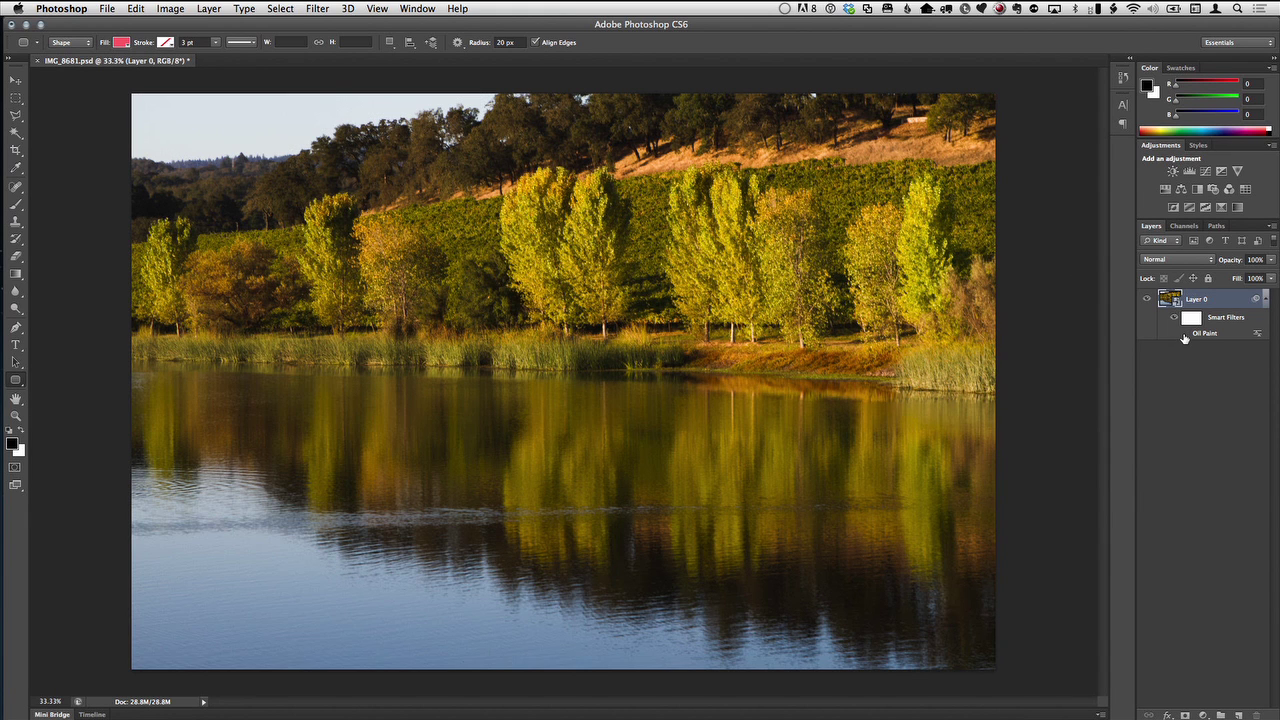
left_click(317, 9)
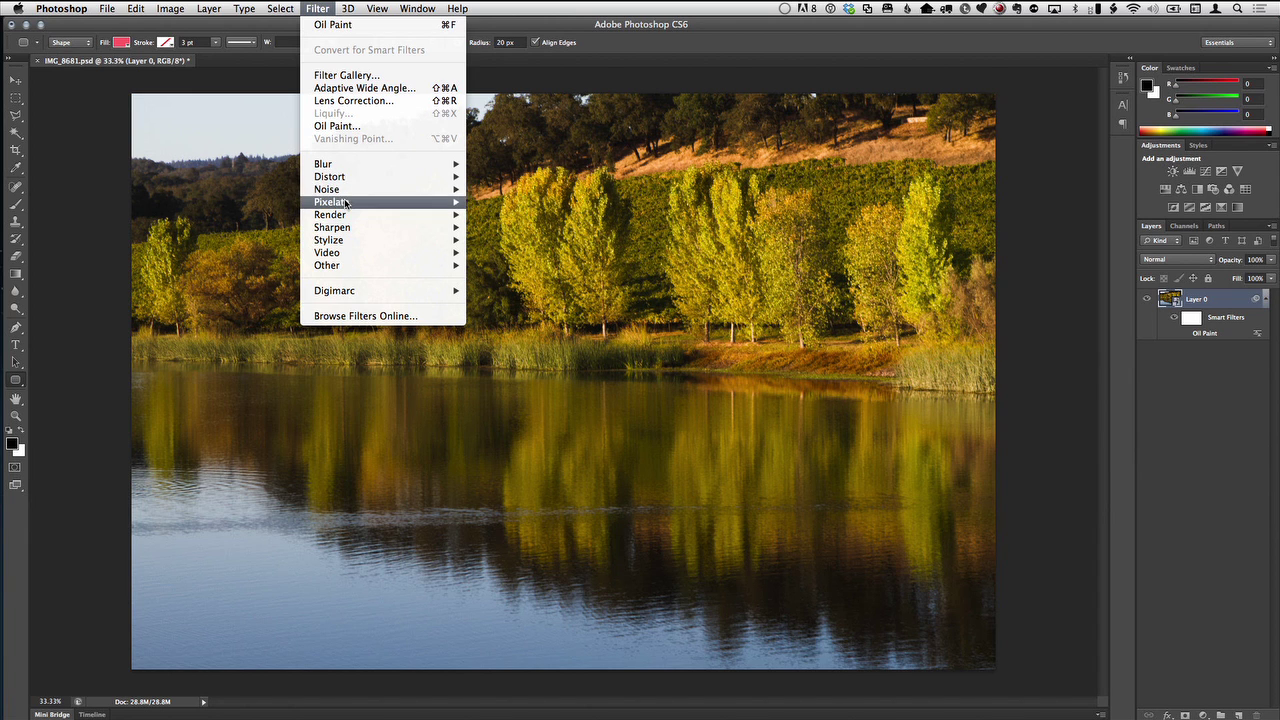
mouse_move(349, 204)
left_click(510, 202)
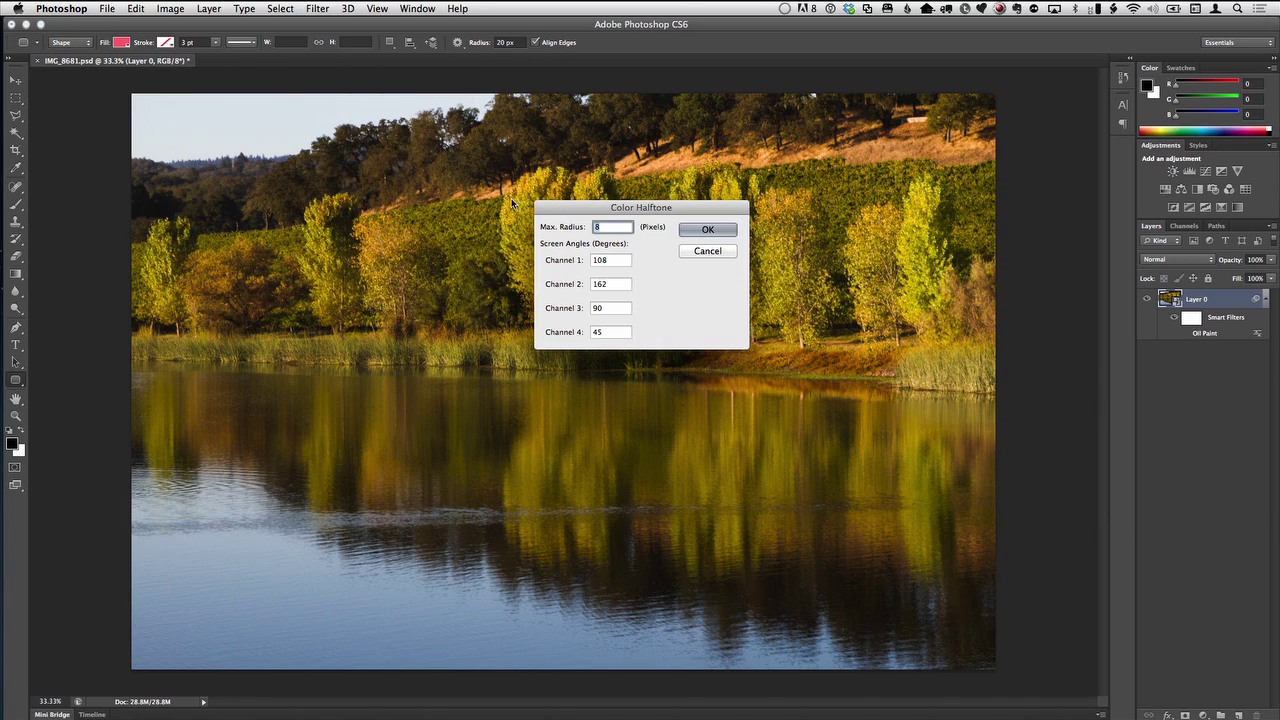
left_click(710, 229)
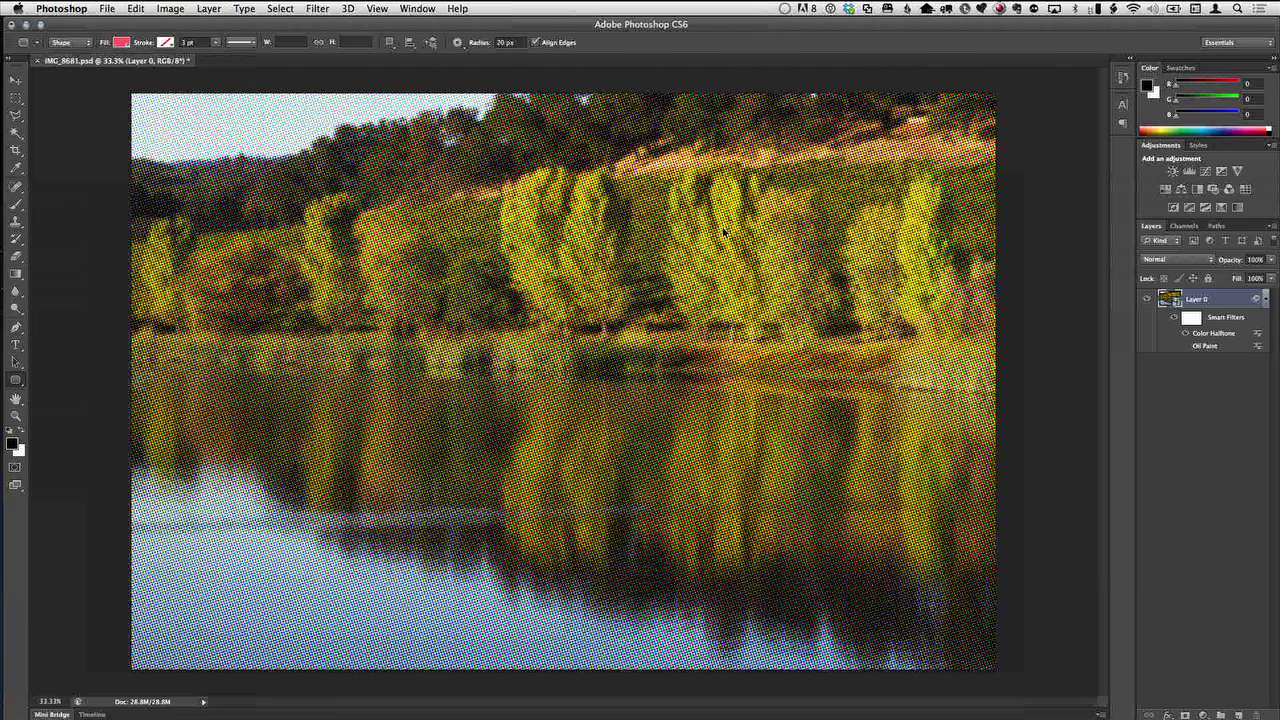
- Save the Photoshop file and check the IMG_8681.psd clip in Final Cut Pro for the halftone effect
key("super+s")
key("super+Tab")
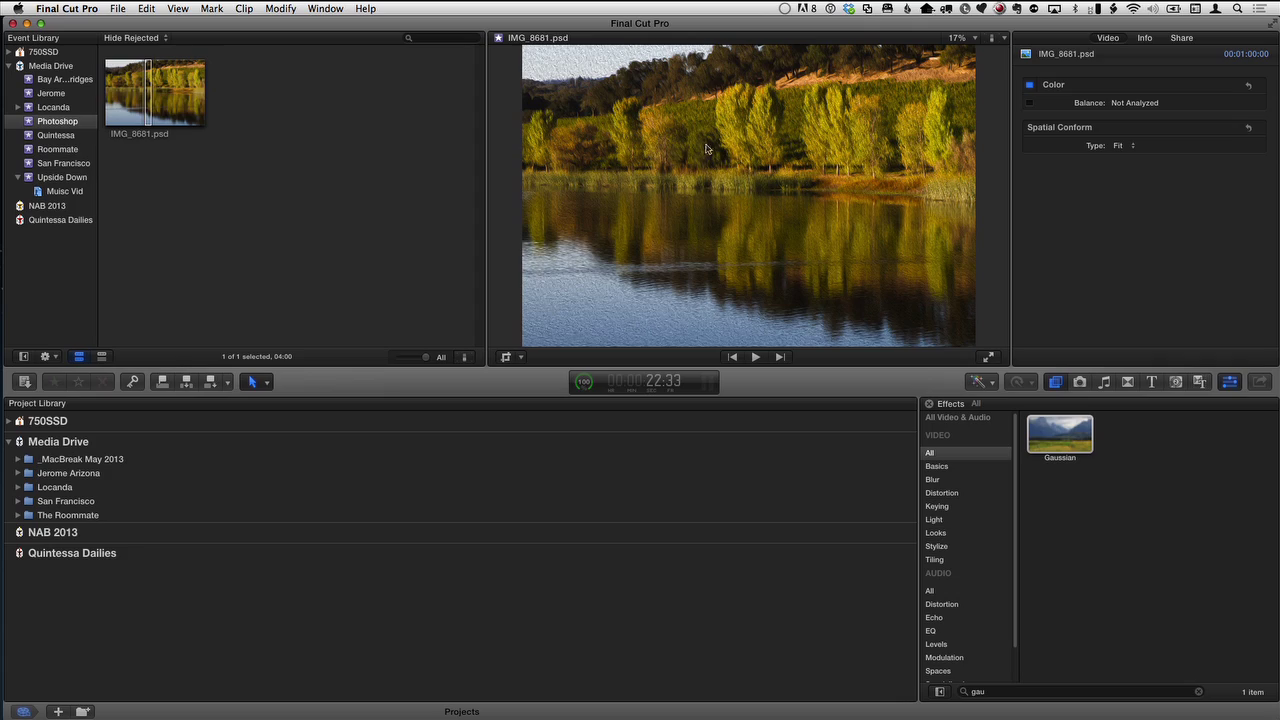
key("super+Tab")
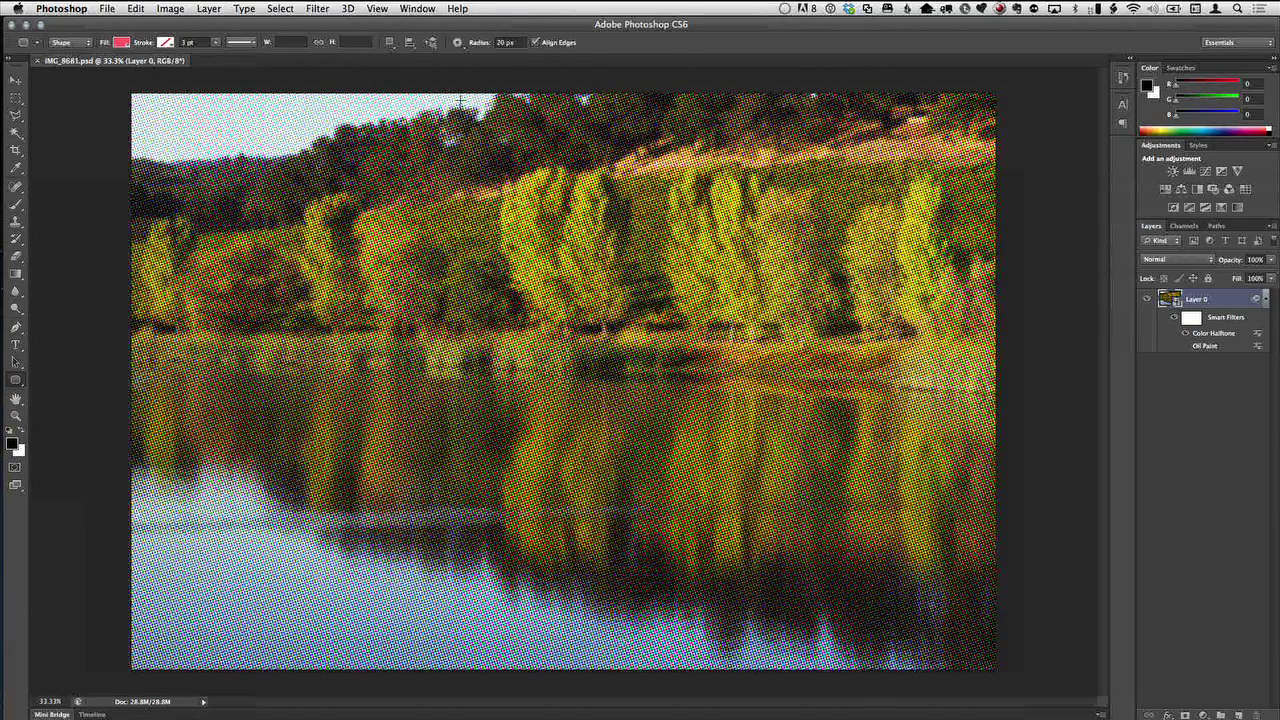
left_click(110, 8)
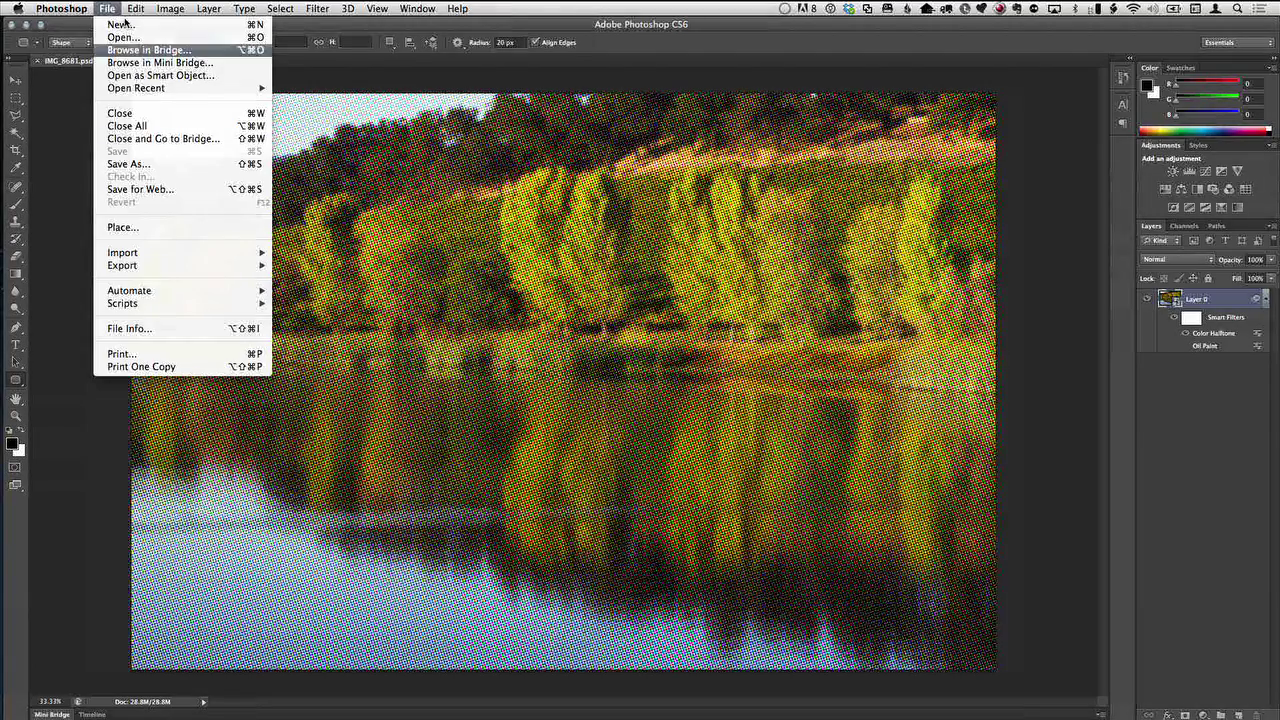
left_click(118, 8)
key("super+Tab")
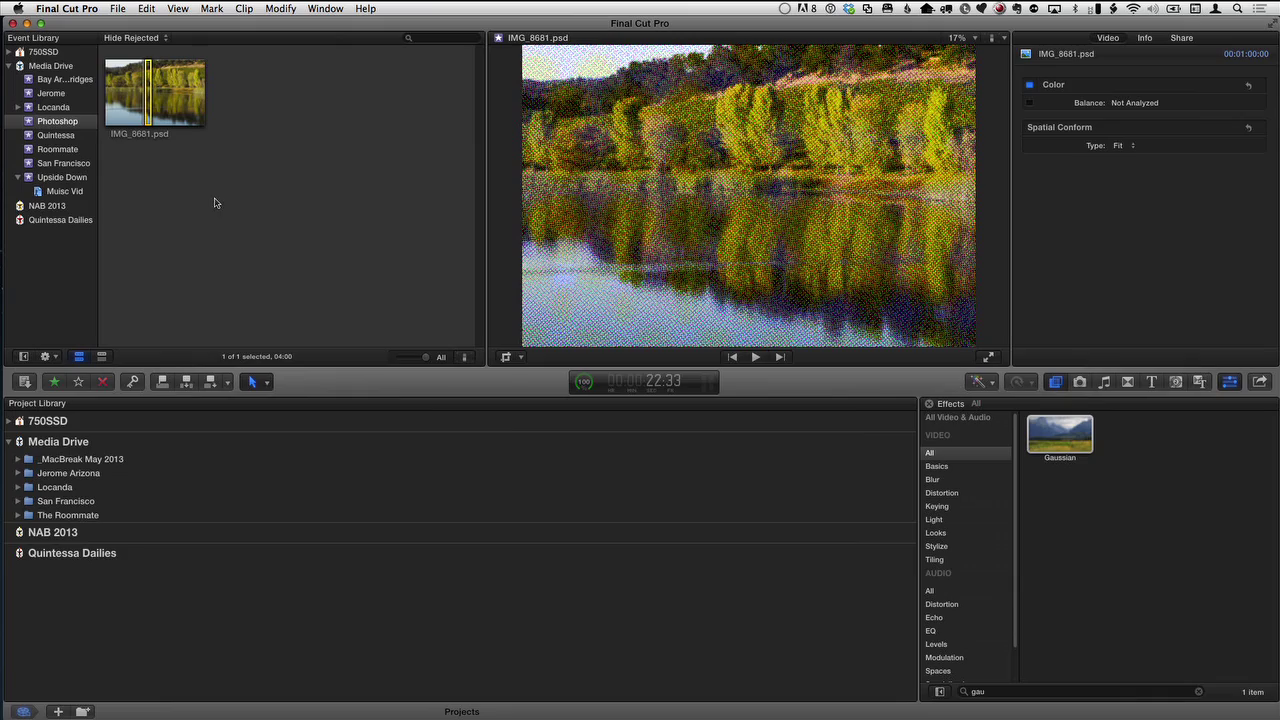
- Return to Photoshop, hide the Color Halftone smart filter on Layer 0 and save the file
key("super+Tab")
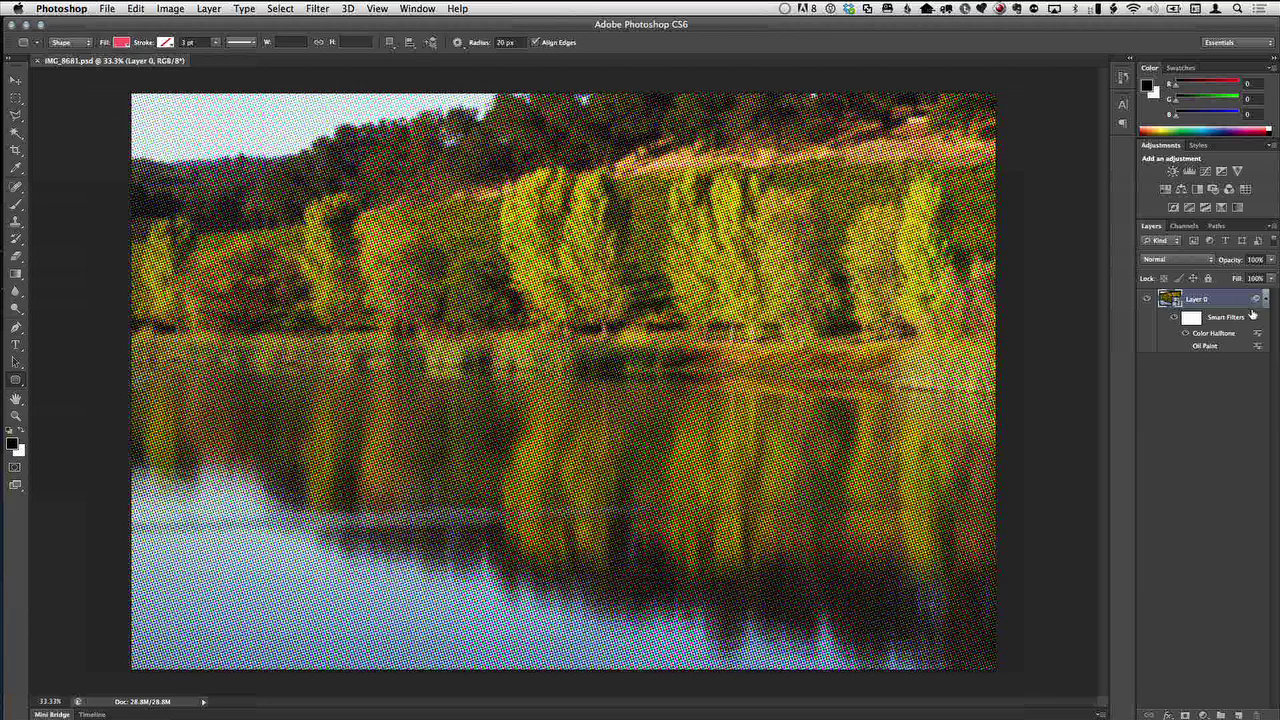
left_click(1186, 334)
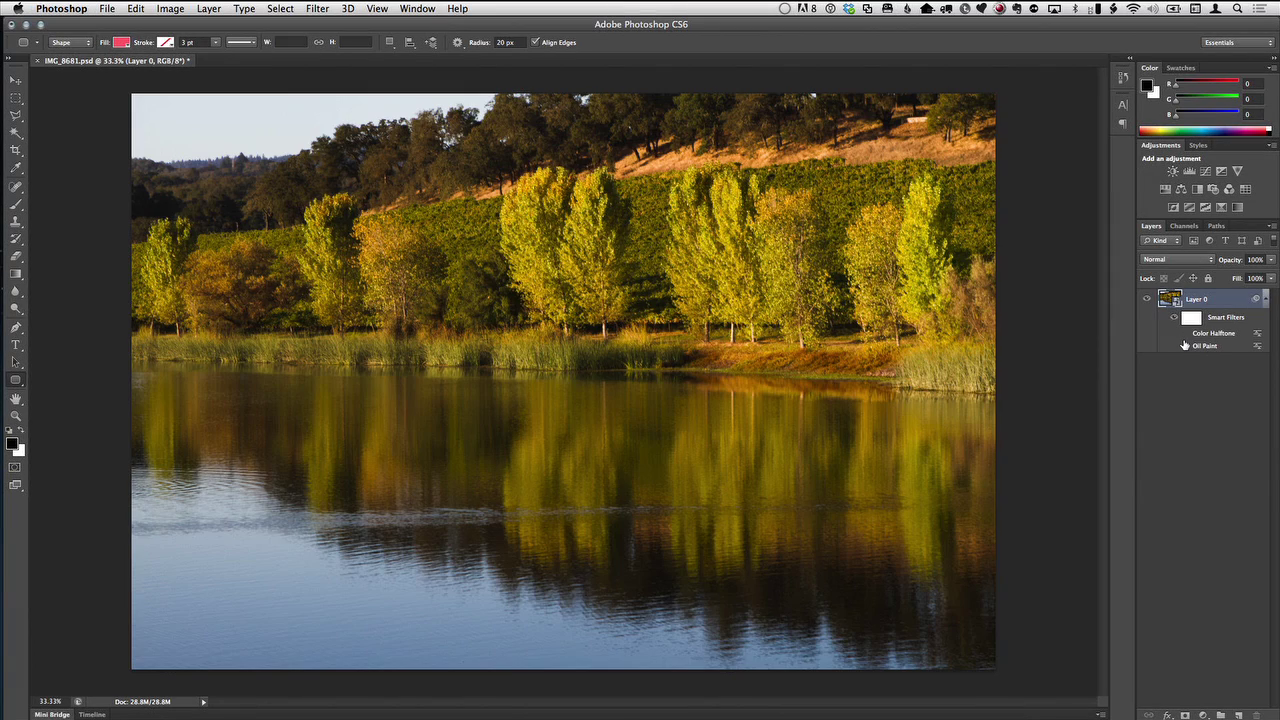
key("super+s")
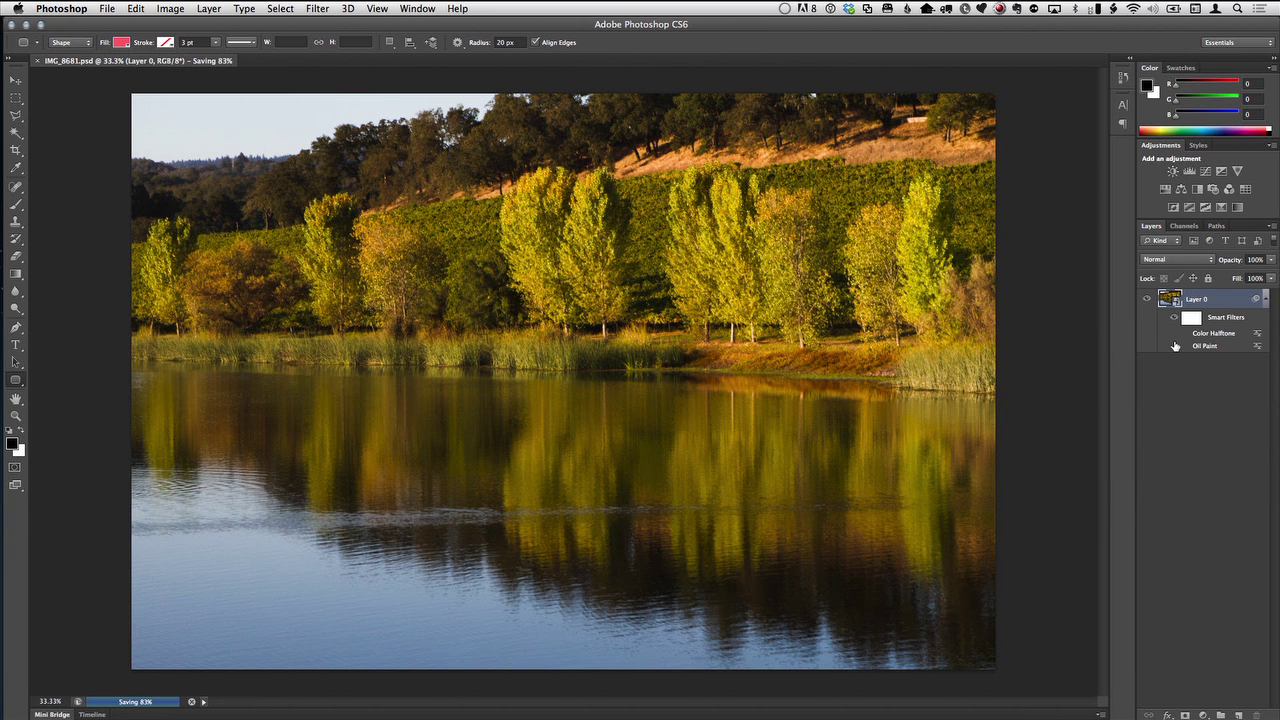
- Compare the IMG_8681.psd clip in Final Cut Pro with the saved image in Photoshop, selecting a different range in the clip
key("super+Tab")
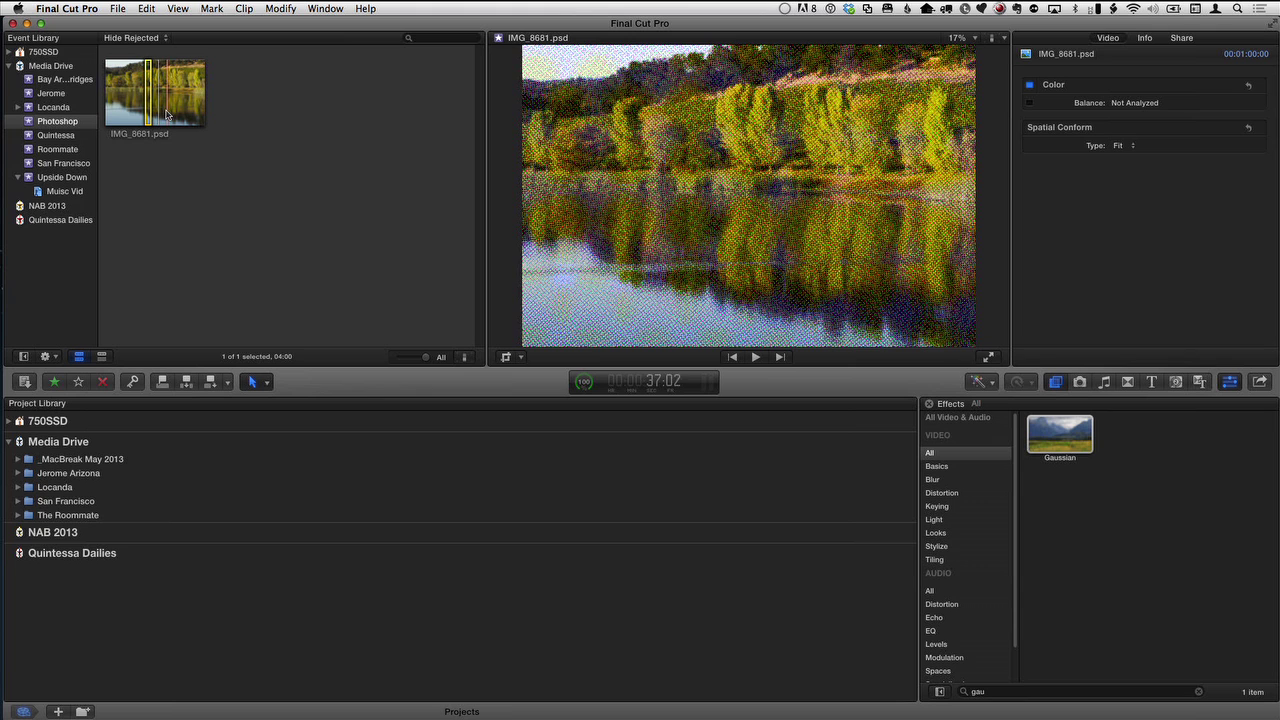
left_click_drag(157, 100, 165, 100)
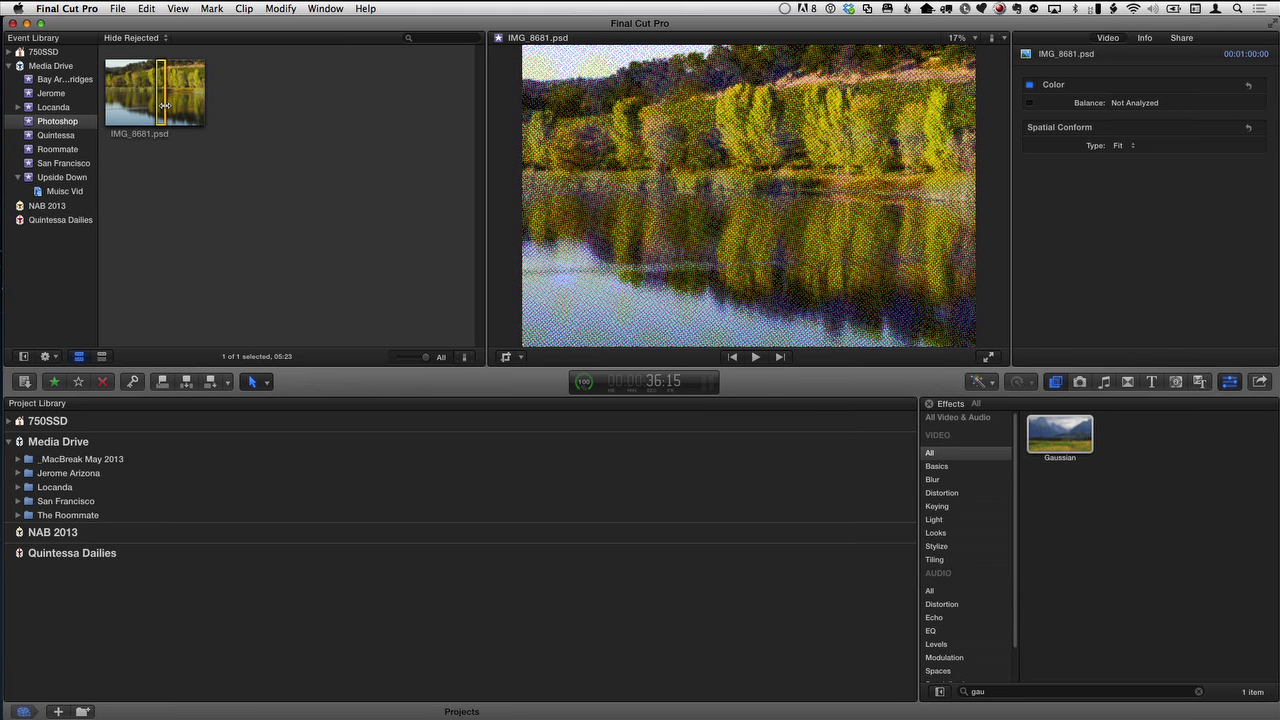
key("super+Tab")
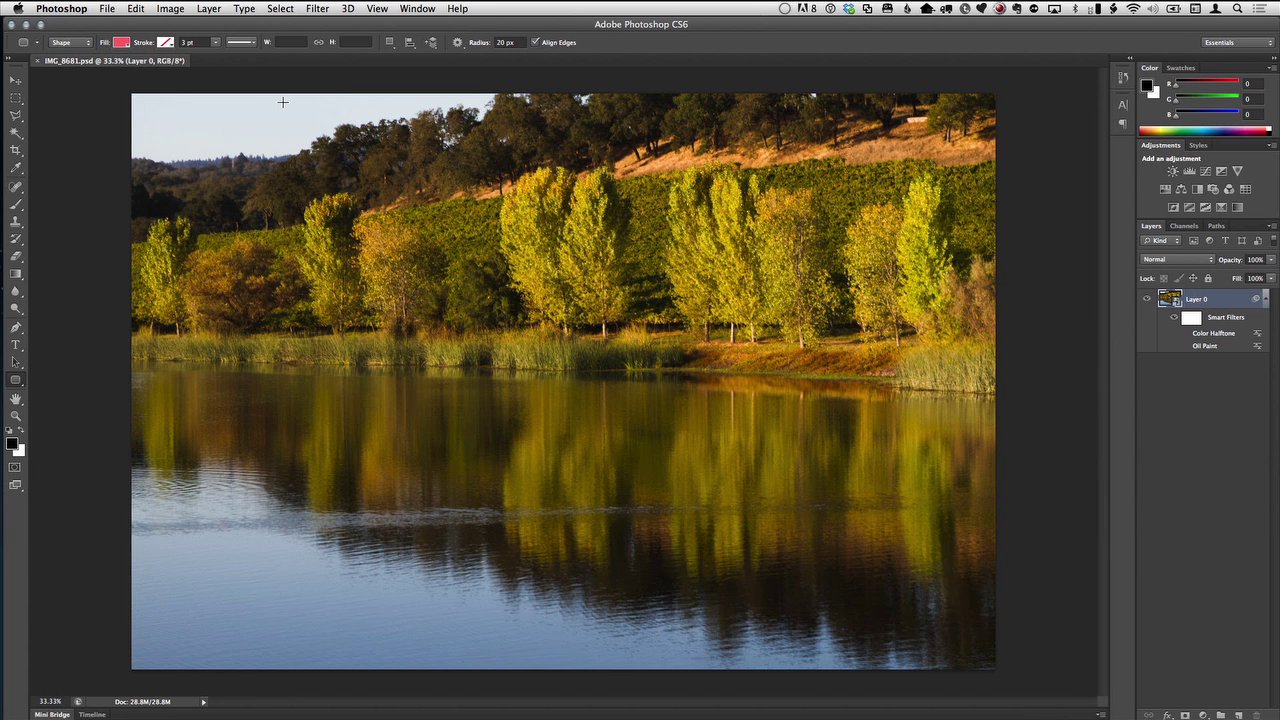
key("super+Tab")
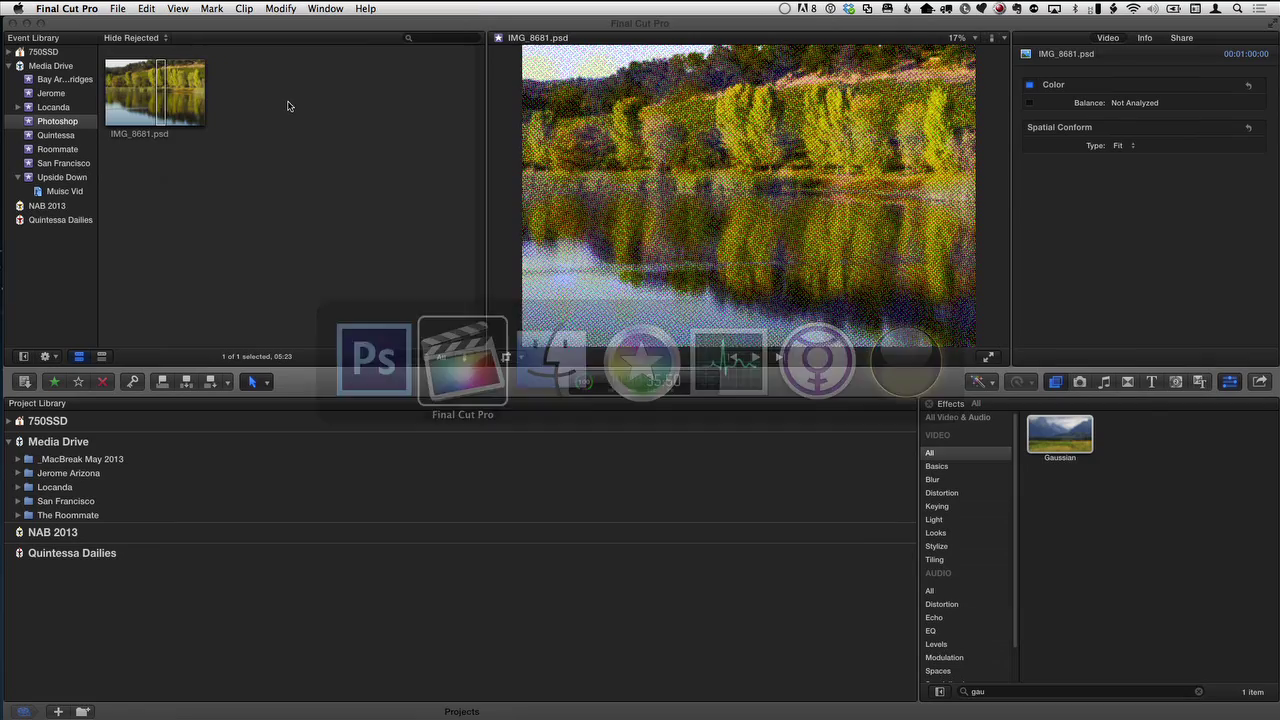